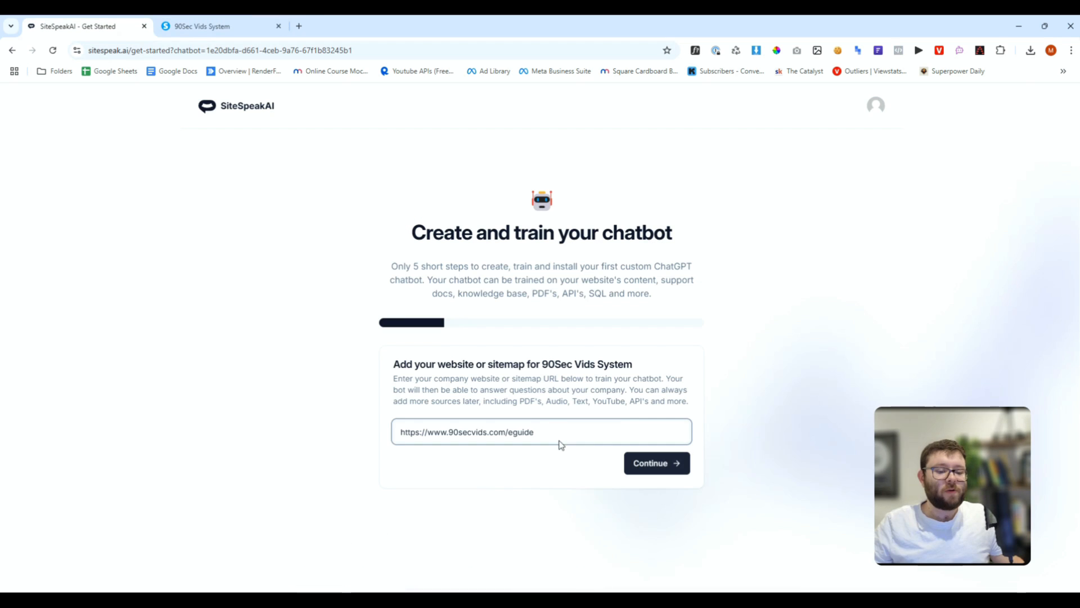
{"action": "left_click_drag", "start_coordinate": [556, 436], "coordinate": [333, 422]}
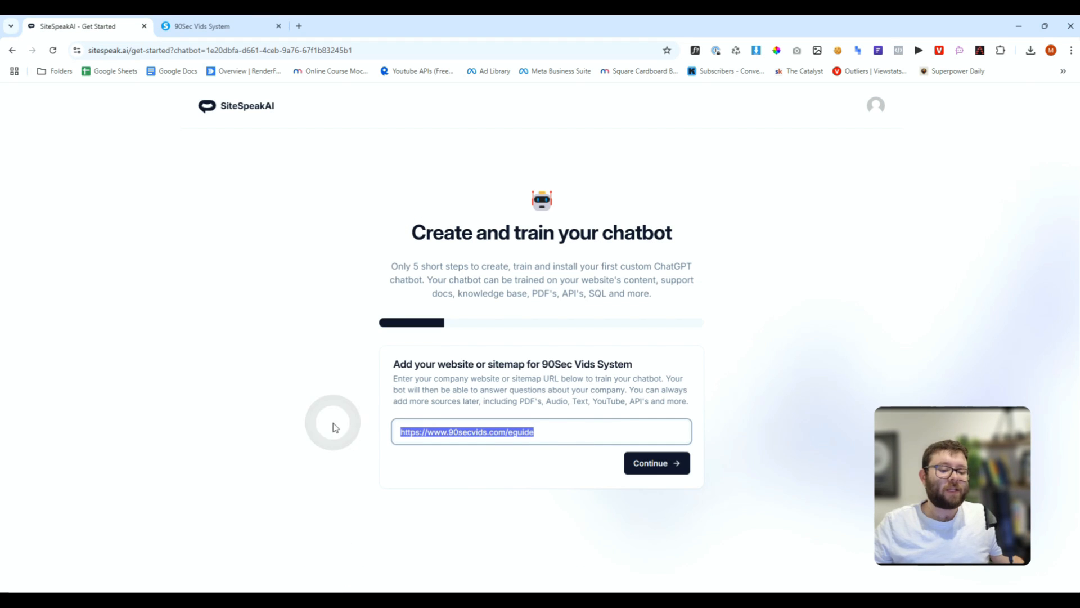
{"action": "left_click", "coordinate": [655, 467]}
{"action": "scroll", "coordinate": [813, 411], "scroll_direction": "down", "scroll_amount": 1}
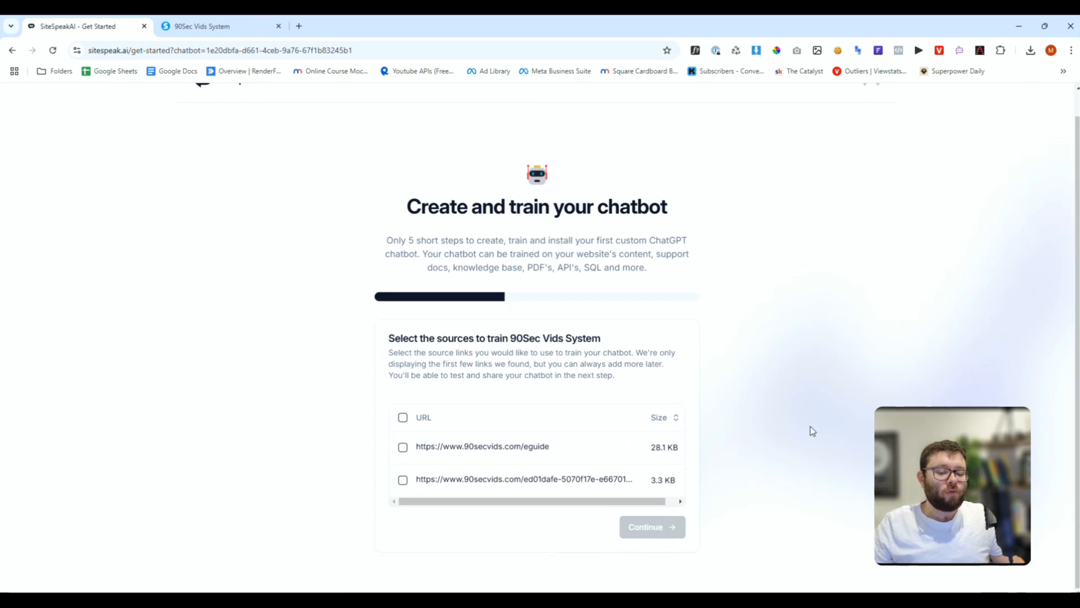
{"action": "left_click", "coordinate": [403, 419]}
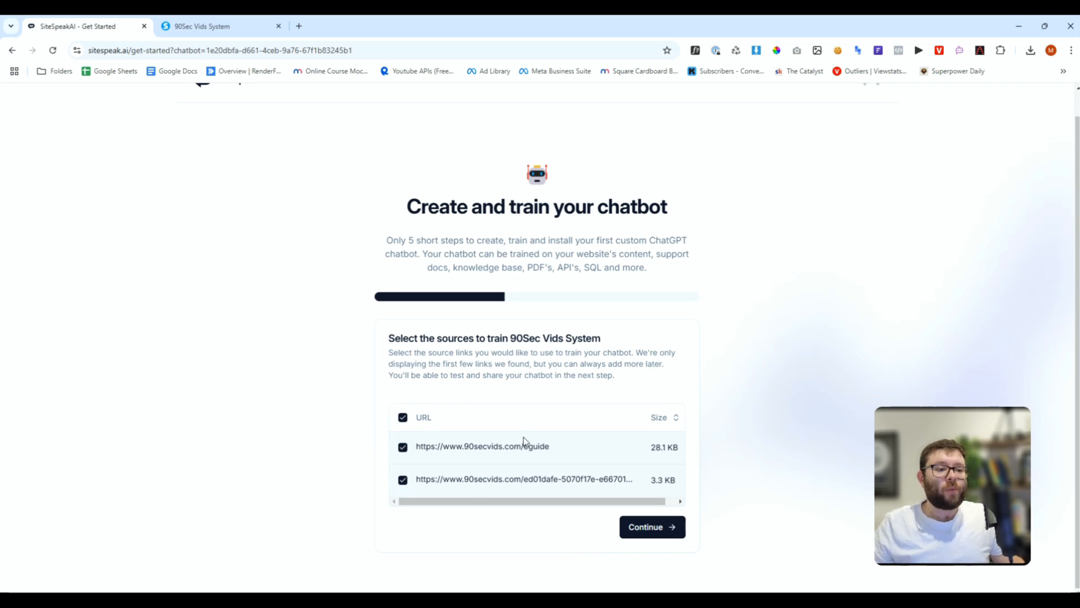
Review the content of the 90Sec Vids System web page that serves as the training source
{"action": "key", "text": "ctrl+Tab"}
{"action": "scroll", "coordinate": [534, 342], "scroll_direction": "down", "scroll_amount": 15}
{"action": "scroll", "coordinate": [533, 342], "scroll_direction": "down", "scroll_amount": 20}
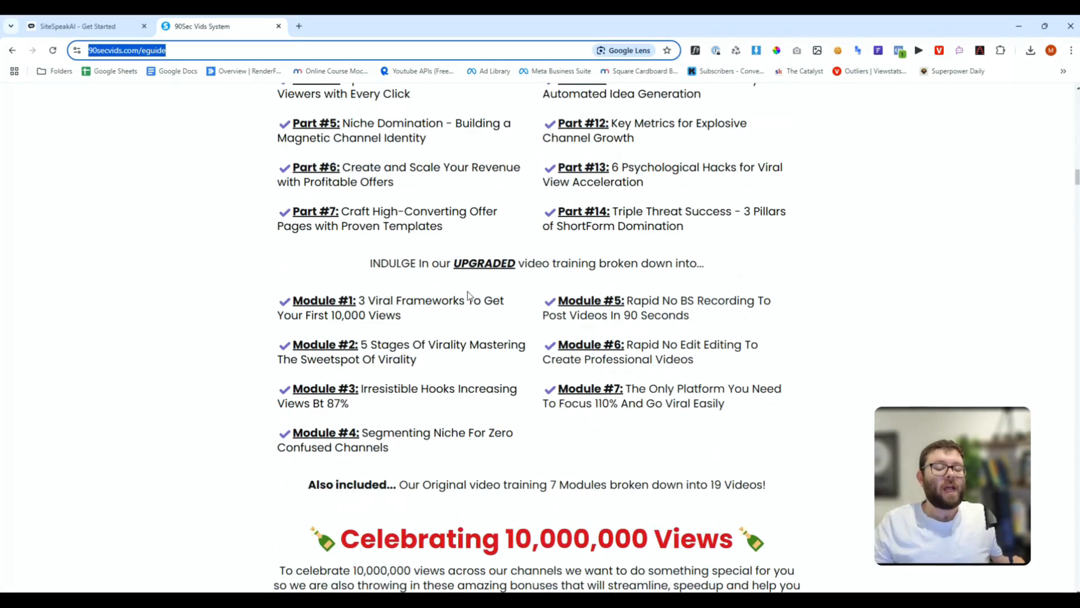
Train the chatbot on the selected sources, proceed to its test and ask "what is this product called?"
{"action": "left_click", "coordinate": [103, 29]}
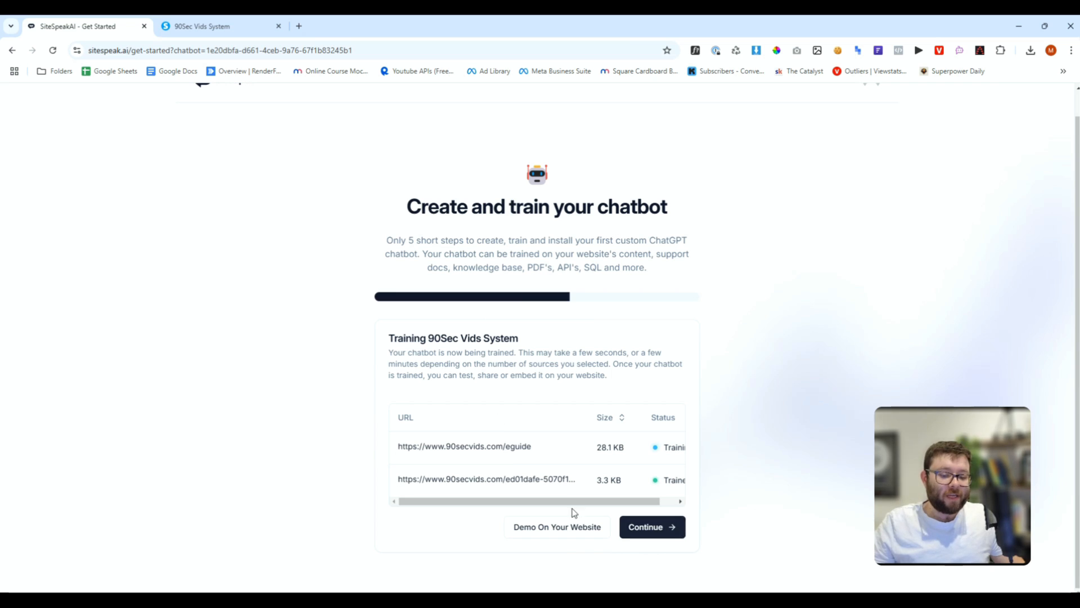
{"action": "left_click", "coordinate": [652, 527]}
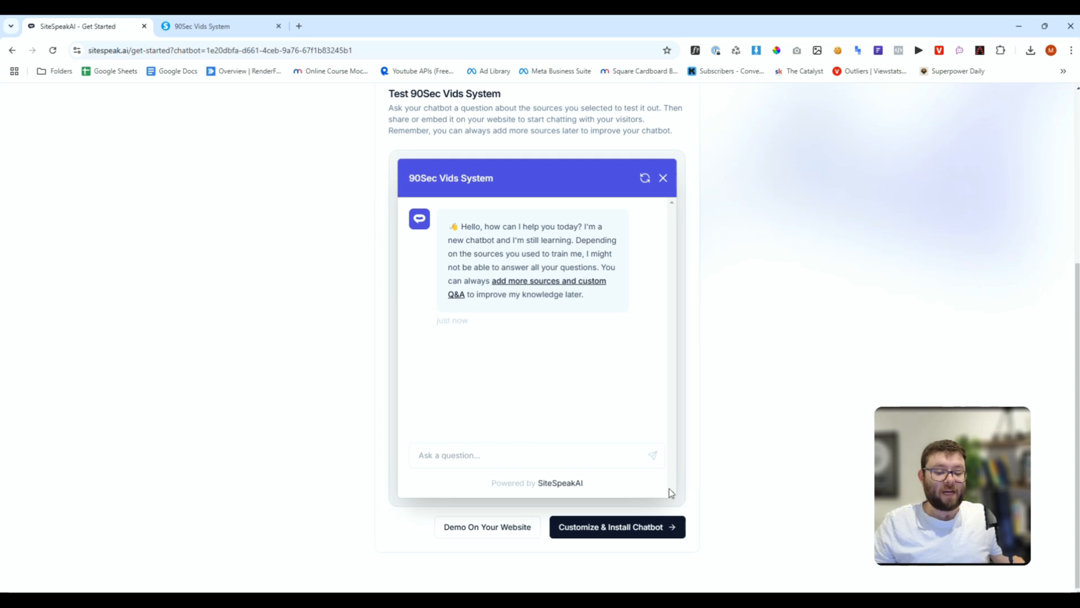
{"action": "type", "text": "what is this pro"}
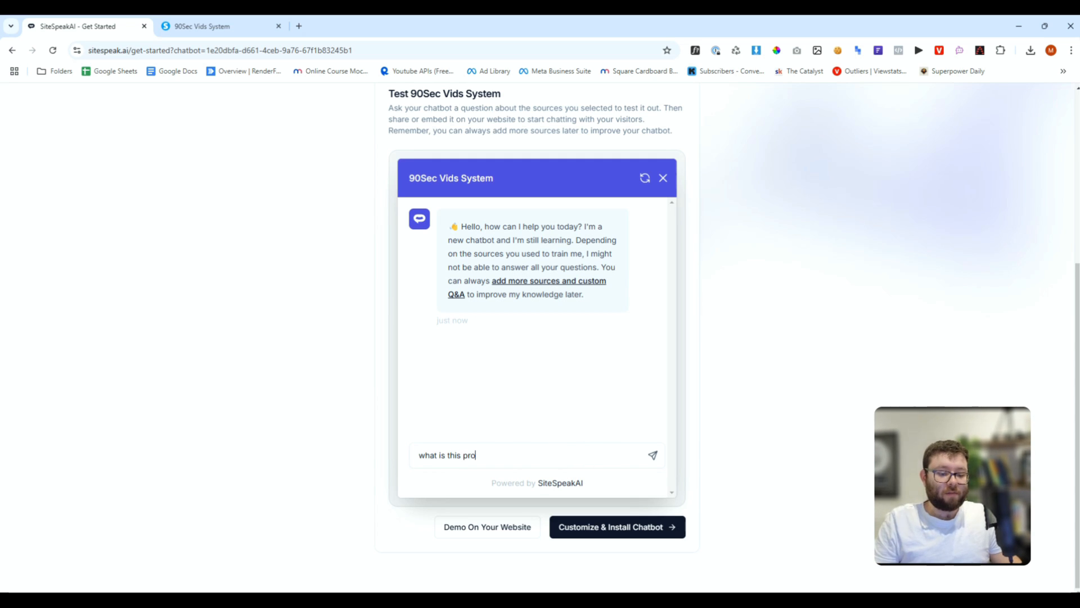
{"action": "type", "text": "duct called?"}
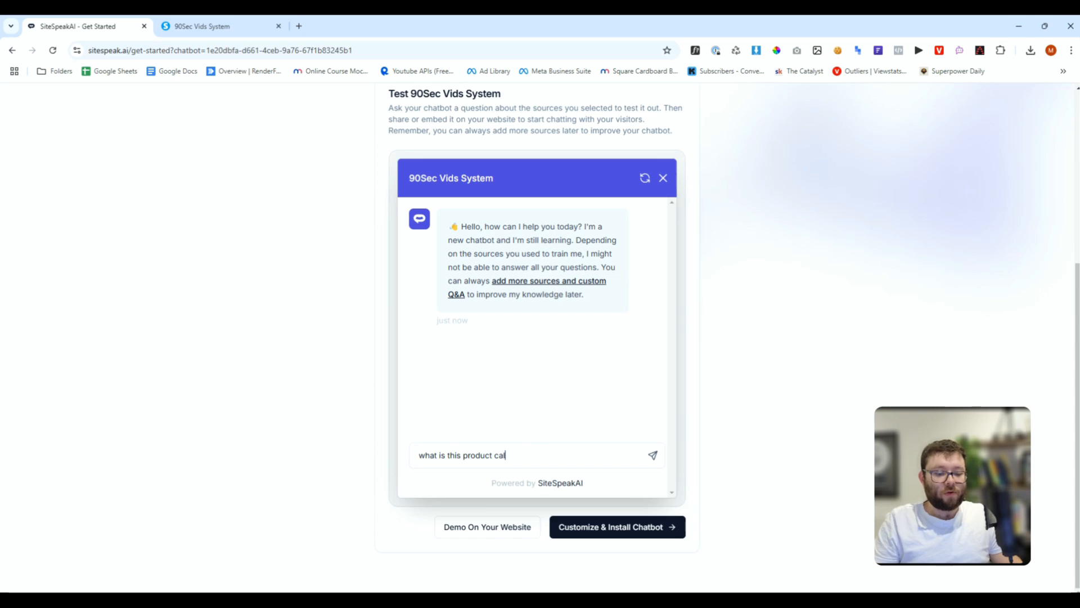
{"action": "key", "text": "Return"}
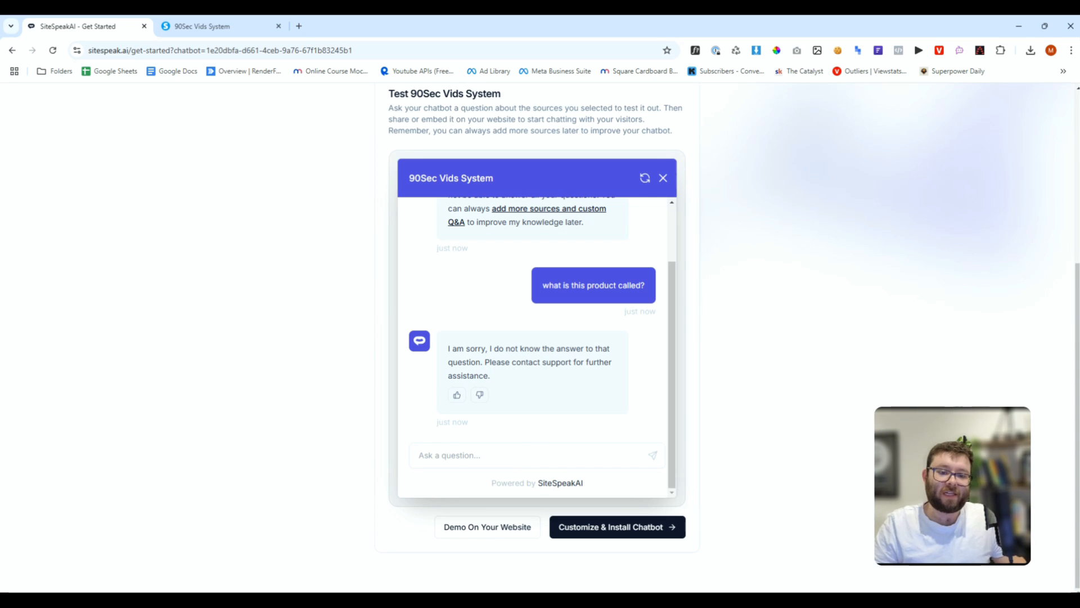
Ask the test chatbot "what does this do?"
{"action": "type", "text": "what doe"}
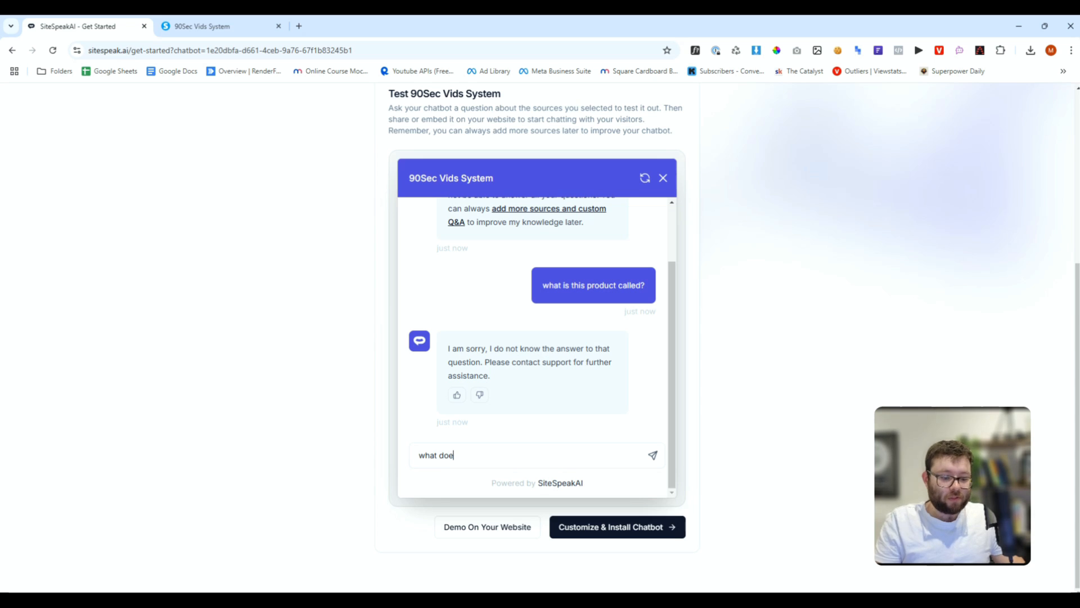
{"action": "type", "text": "s this do?"}
{"action": "key", "text": "Return"}
Read through the chatbot's answer, including its product description and the example listing the training parts
{"action": "left_click_drag", "start_coordinate": [462, 302], "coordinate": [606, 397]}
{"action": "left_click", "coordinate": [606, 397]}
{"action": "left_click_drag", "start_coordinate": [521, 302], "coordinate": [594, 302]}
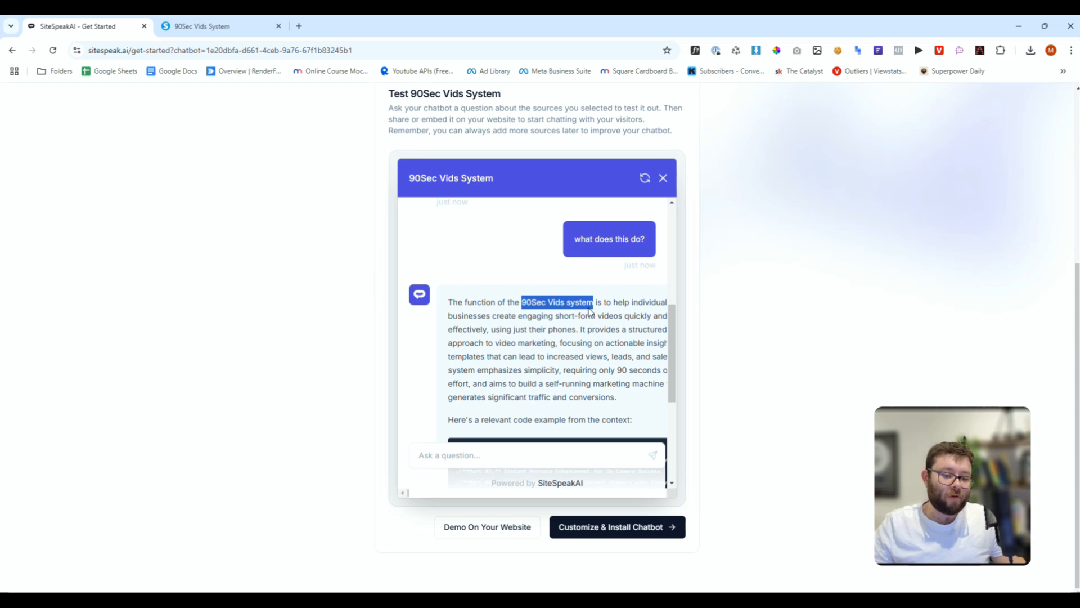
{"action": "scroll", "coordinate": [591, 292], "scroll_direction": "up", "scroll_amount": 3}
{"action": "scroll", "coordinate": [615, 324], "scroll_direction": "down", "scroll_amount": 6}
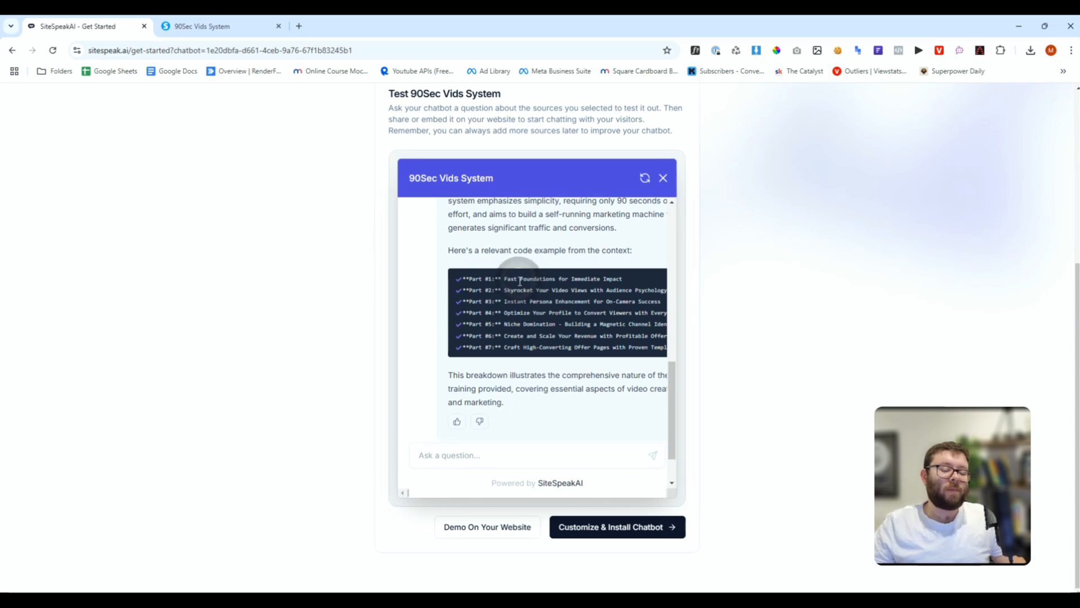
{"action": "left_click_drag", "start_coordinate": [448, 250], "coordinate": [654, 258]}
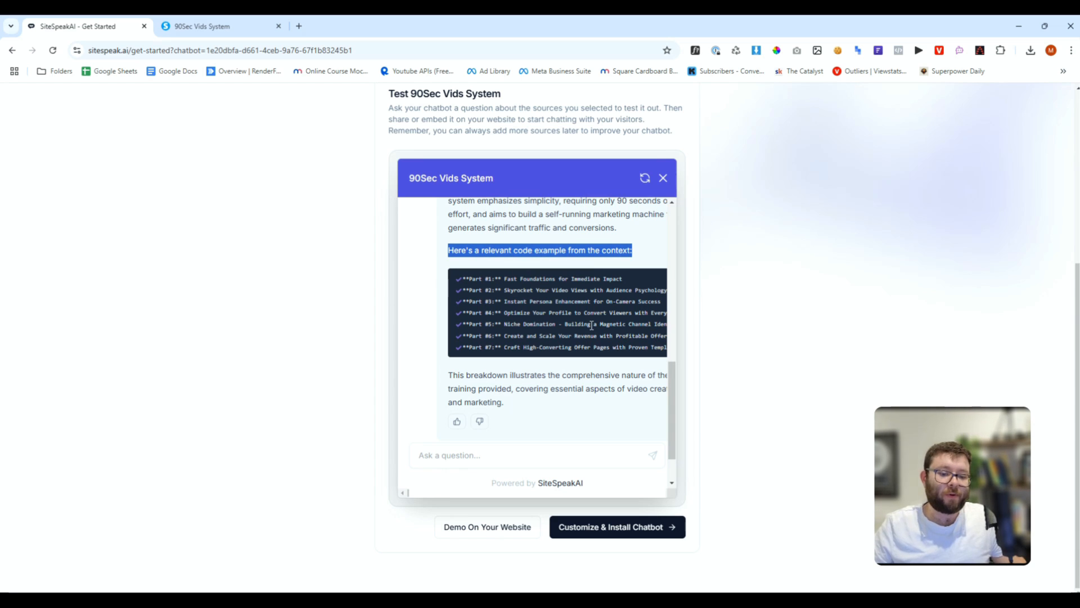
{"action": "left_click_drag", "start_coordinate": [520, 279], "coordinate": [525, 351]}
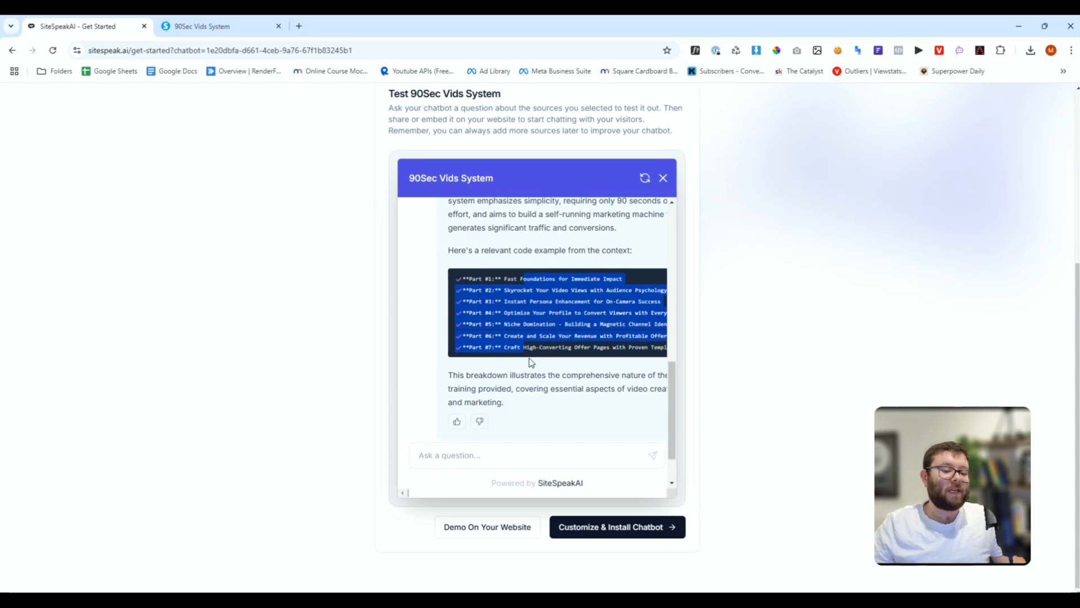
{"action": "left_click", "coordinate": [574, 325]}
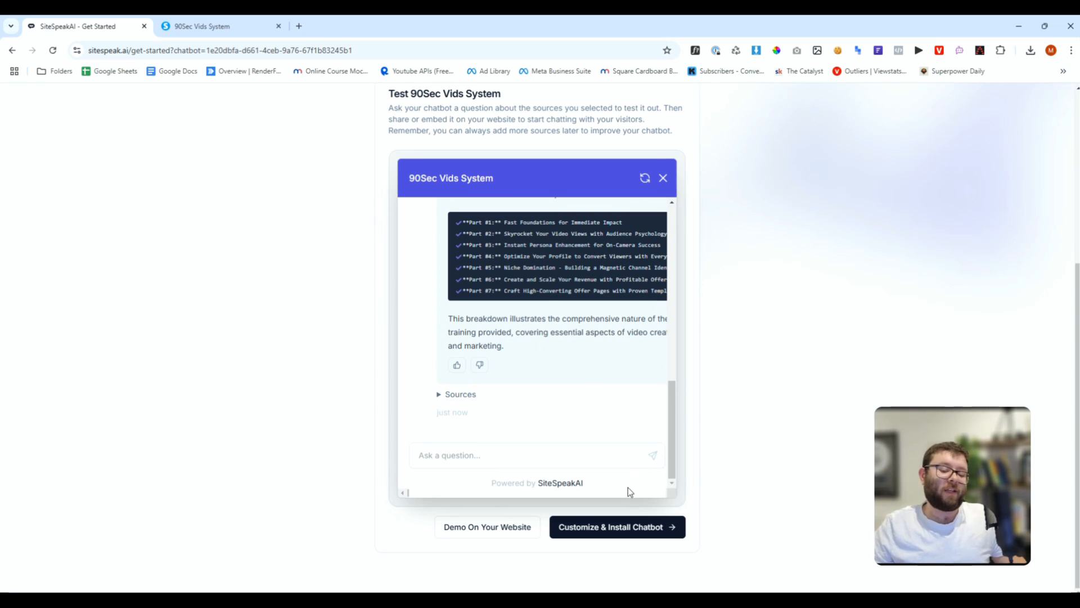
Proceed to customizing the chatbot and review the dashboard's conversation and source statistics and the chatbot selector
{"action": "left_click", "coordinate": [617, 533]}
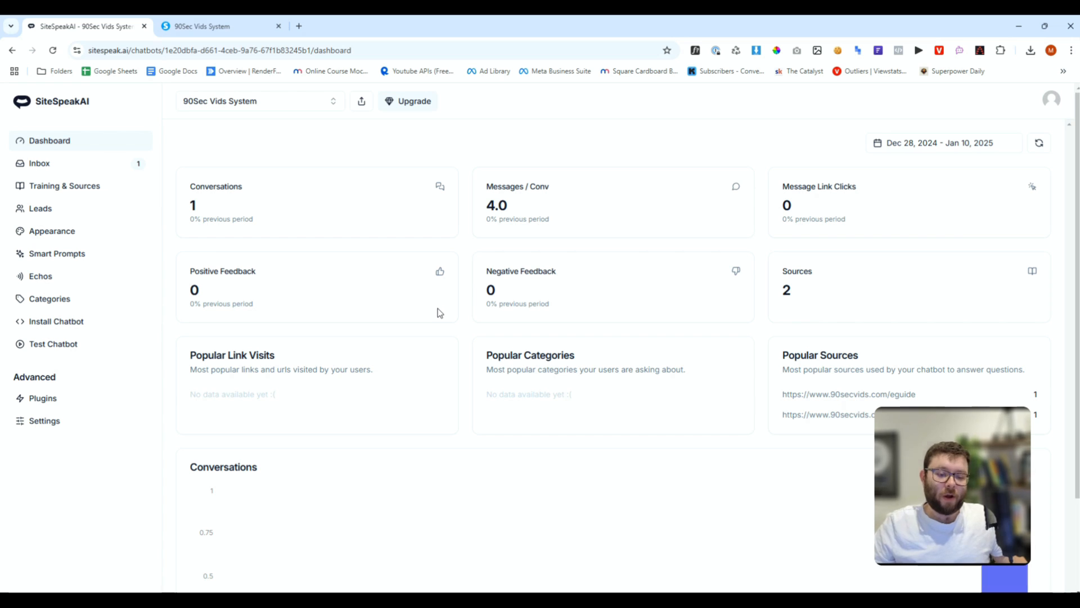
{"action": "double_click", "coordinate": [181, 204]}
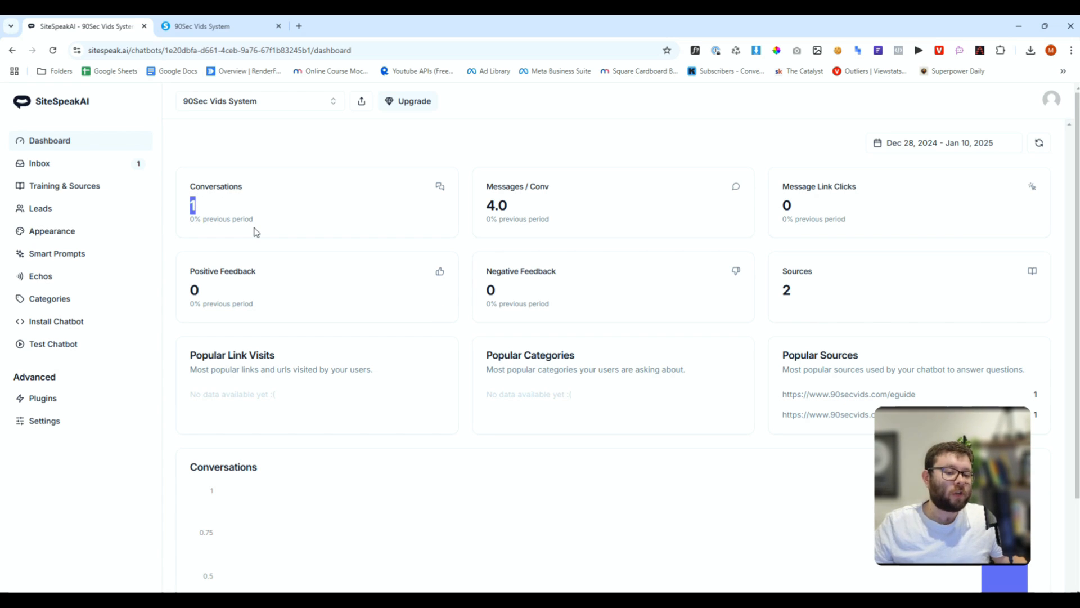
{"action": "double_click", "coordinate": [770, 293]}
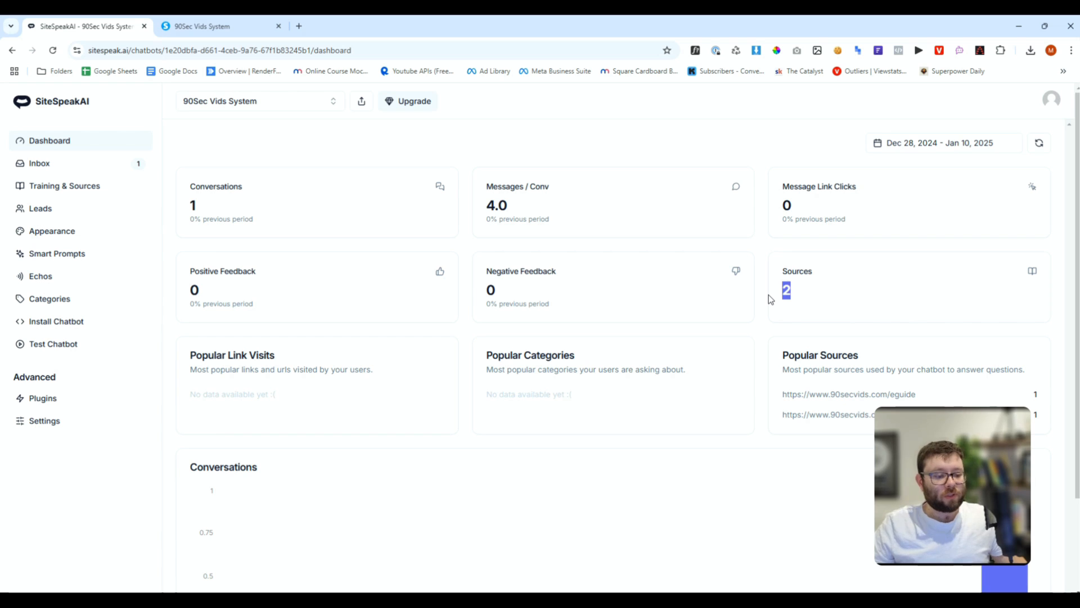
{"action": "scroll", "coordinate": [770, 299], "scroll_direction": "down", "scroll_amount": 2}
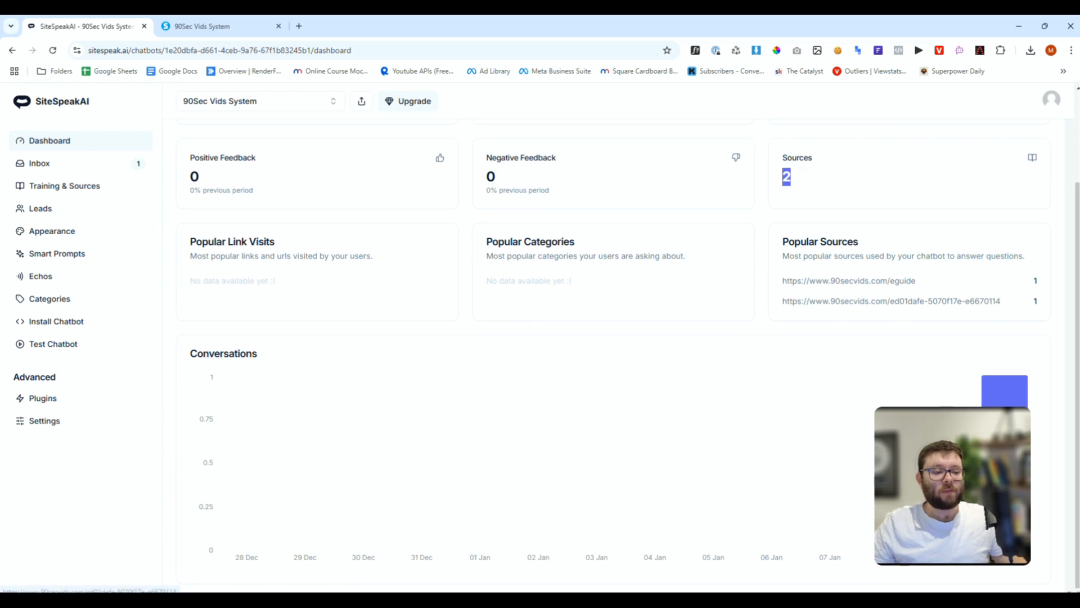
{"action": "scroll", "coordinate": [895, 349], "scroll_direction": "up", "scroll_amount": 2}
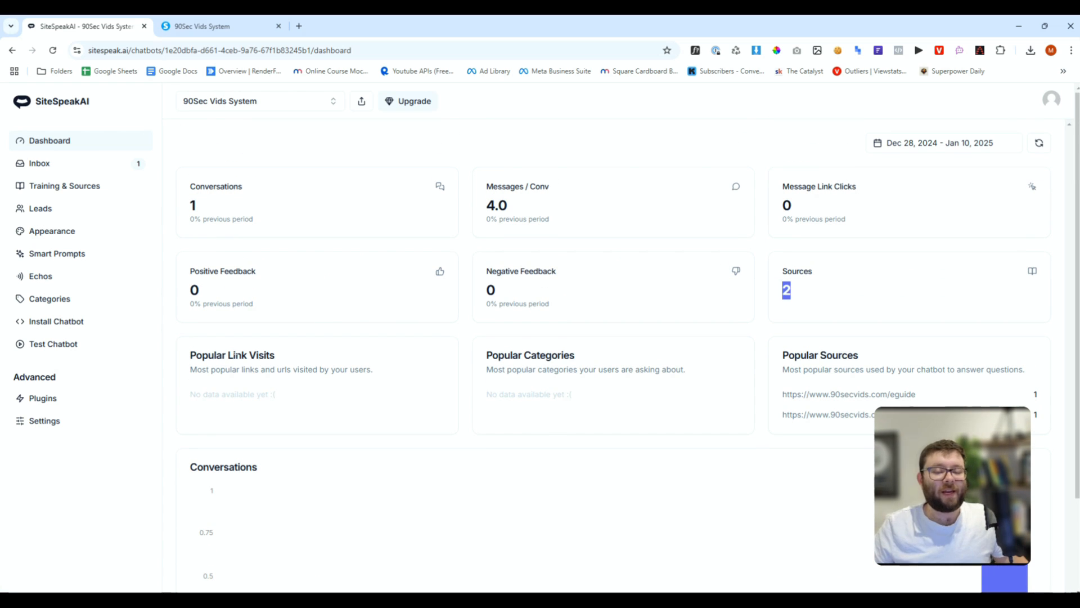
{"action": "left_click", "coordinate": [243, 113]}
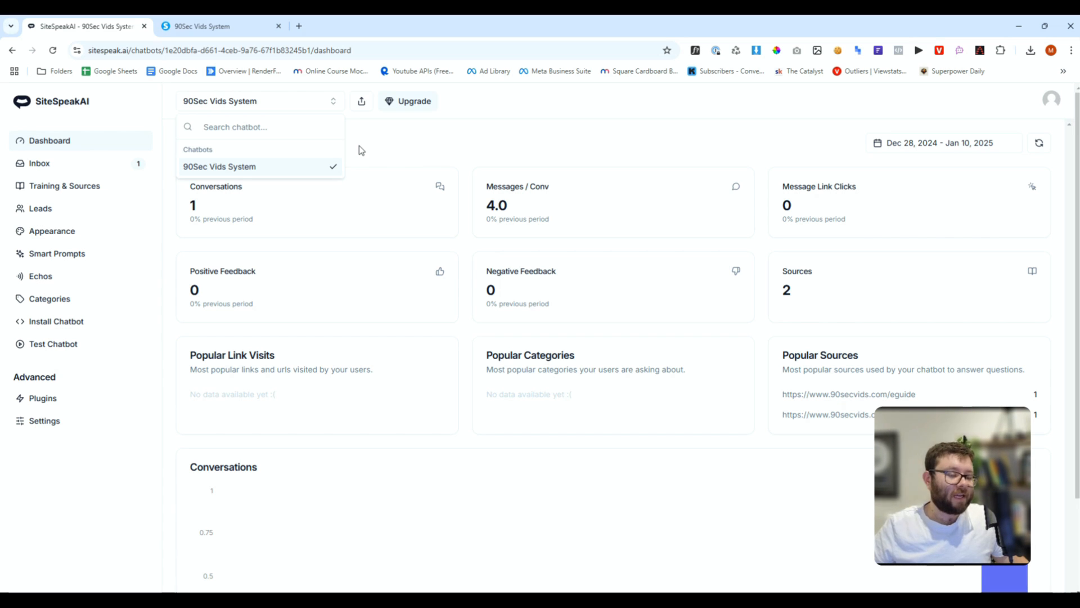
Open the chatbot's inbox and read through the recorded test conversation
{"action": "left_click", "coordinate": [31, 163]}
{"action": "left_click", "coordinate": [20, 163]}
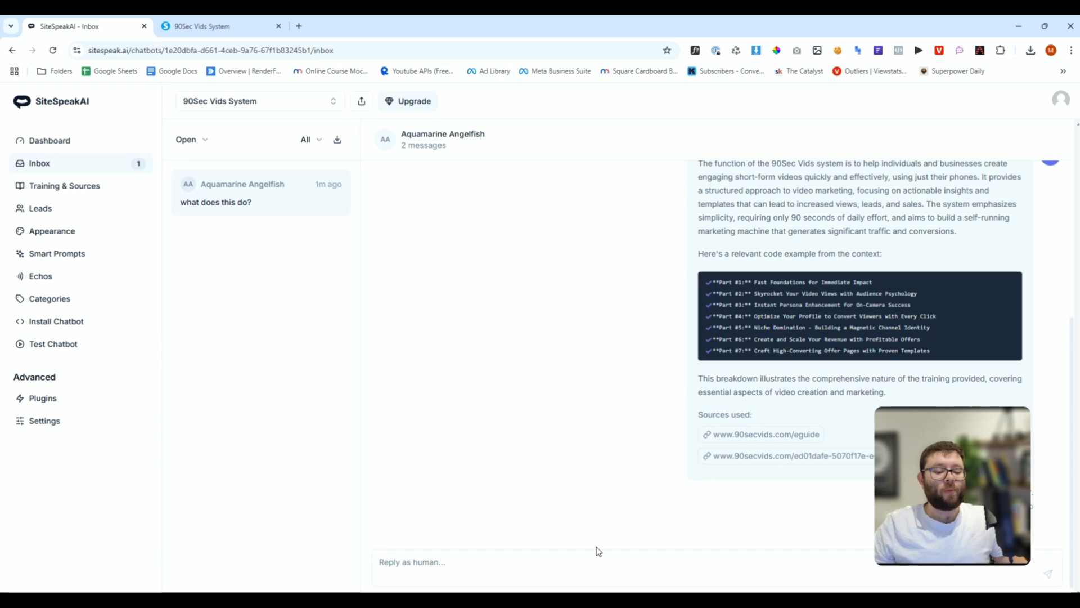
{"action": "scroll", "coordinate": [599, 552], "scroll_direction": "down", "scroll_amount": 1}
{"action": "scroll", "coordinate": [525, 493], "scroll_direction": "up", "scroll_amount": 8}
{"action": "scroll", "coordinate": [526, 487], "scroll_direction": "down", "scroll_amount": 8}
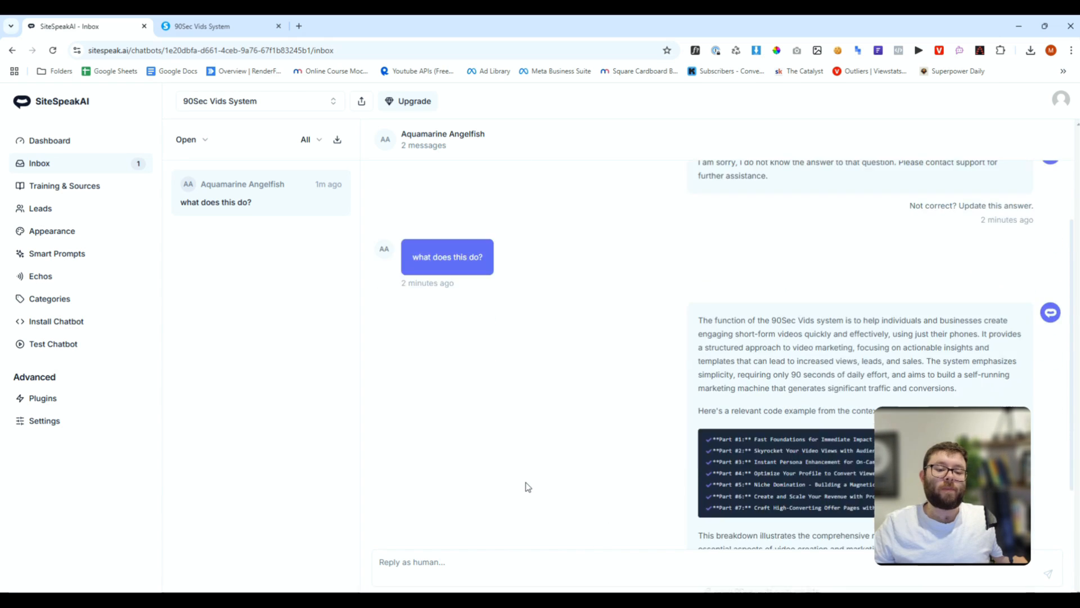
View the chatbot's current training sources and open the options for adding more sources
{"action": "left_click", "coordinate": [127, 191]}
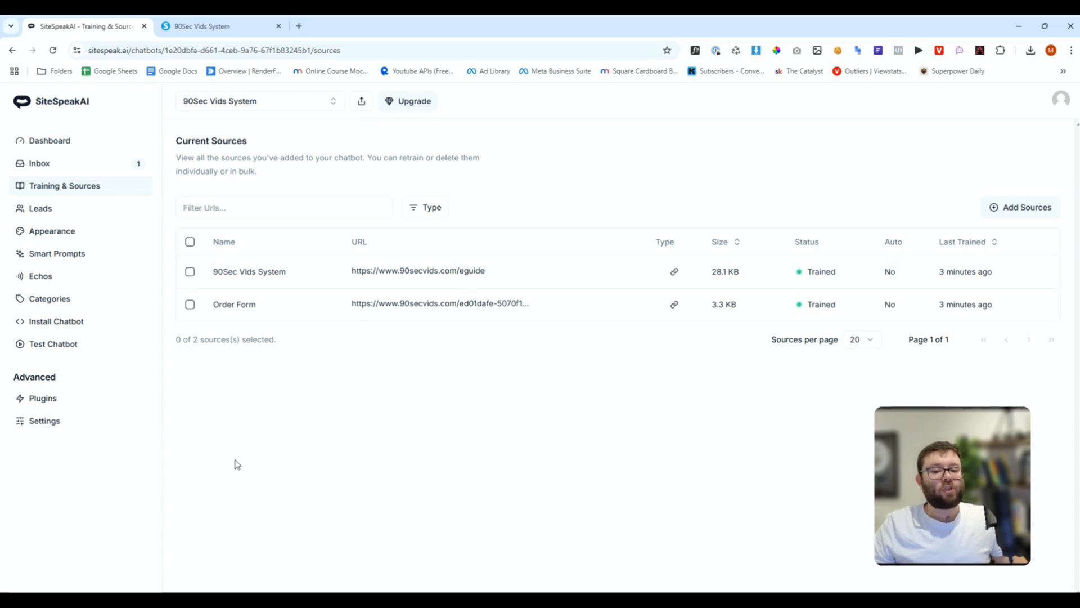
{"action": "left_click", "coordinate": [1029, 216]}
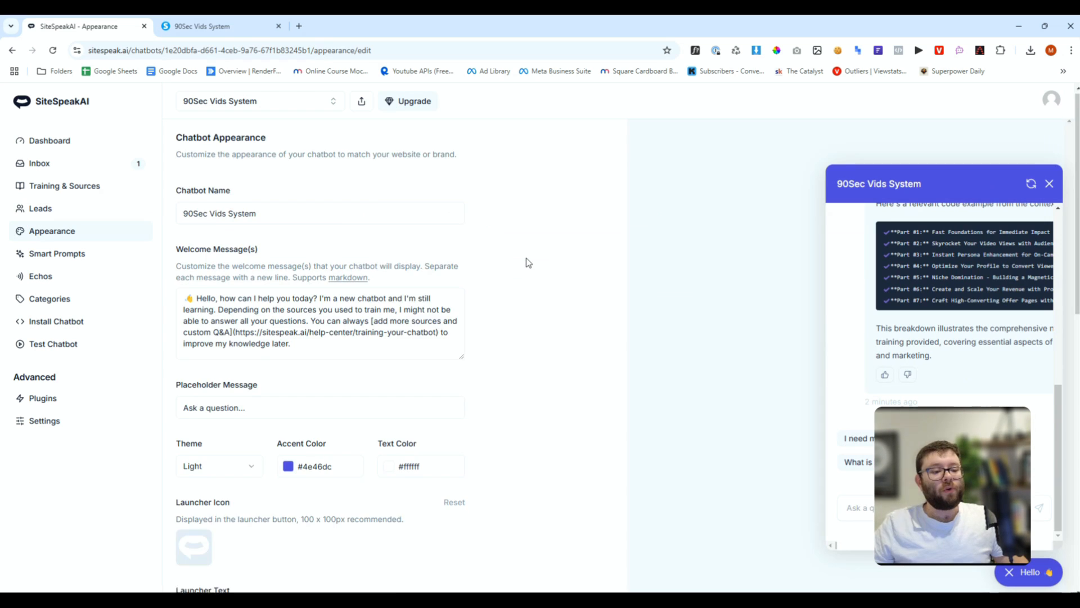
Review the chatbot's appearance settings, including the welcome message, theme, colors, launcher and icons
{"action": "scroll", "coordinate": [528, 262], "scroll_direction": "down", "scroll_amount": 3}
{"action": "scroll", "coordinate": [509, 337], "scroll_direction": "up", "scroll_amount": 3}
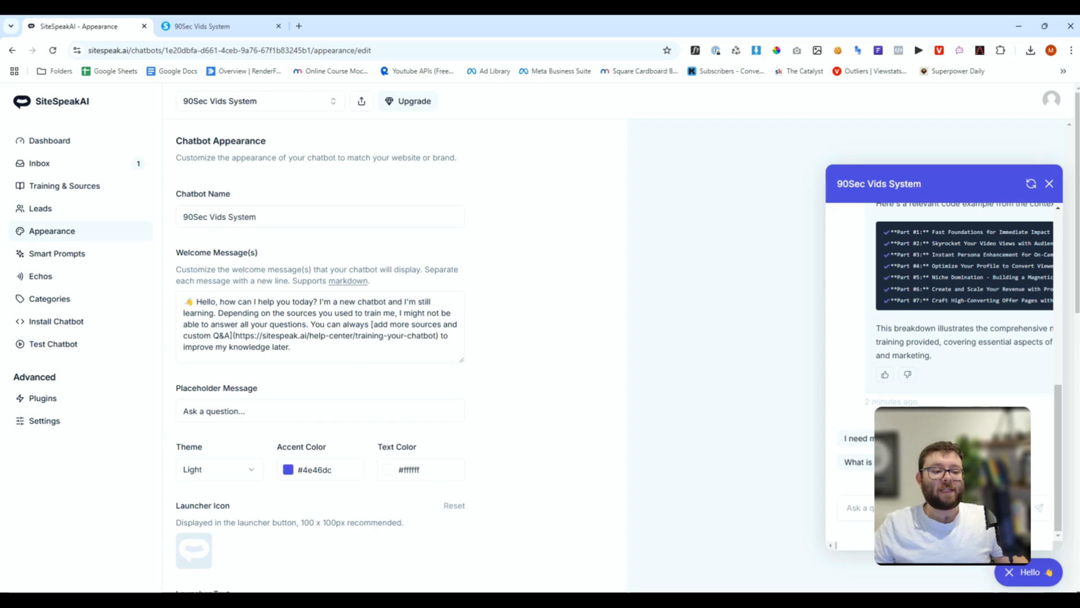
{"action": "scroll", "coordinate": [290, 234], "scroll_direction": "down", "scroll_amount": 2}
{"action": "triple_click", "coordinate": [290, 234]}
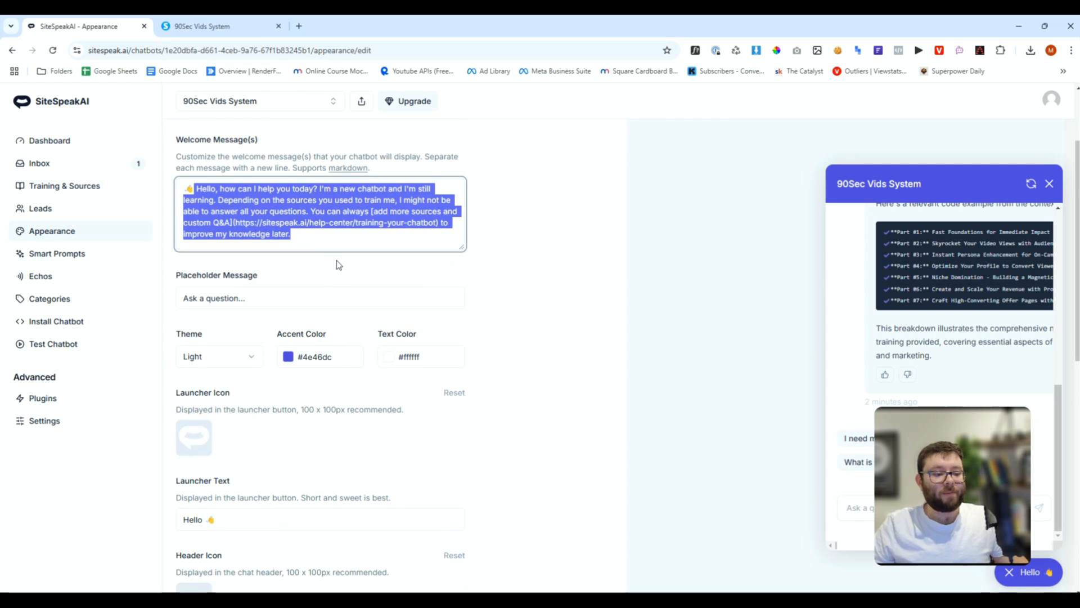
{"action": "scroll", "coordinate": [336, 260], "scroll_direction": "down", "scroll_amount": 2}
{"action": "scroll", "coordinate": [298, 242], "scroll_direction": "down", "scroll_amount": 2}
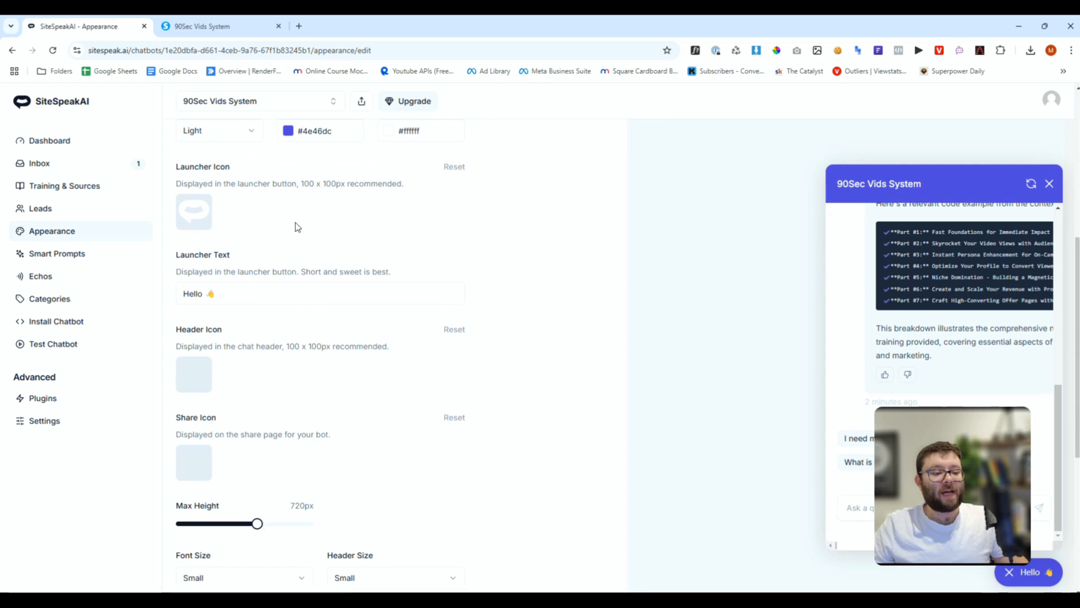
Reduce the chatbot's maximum height slightly and look at the font size options
{"action": "scroll", "coordinate": [306, 264], "scroll_direction": "down", "scroll_amount": 4}
{"action": "scroll", "coordinate": [314, 295], "scroll_direction": "down", "scroll_amount": 2}
{"action": "mouse_move", "coordinate": [256, 220]}
{"action": "left_mouse_down"}
{"action": "mouse_move", "coordinate": [224, 219]}
{"action": "mouse_move", "coordinate": [243, 220]}
{"action": "left_mouse_up"}
{"action": "left_click", "coordinate": [245, 278]}
{"action": "left_click", "coordinate": [507, 326]}
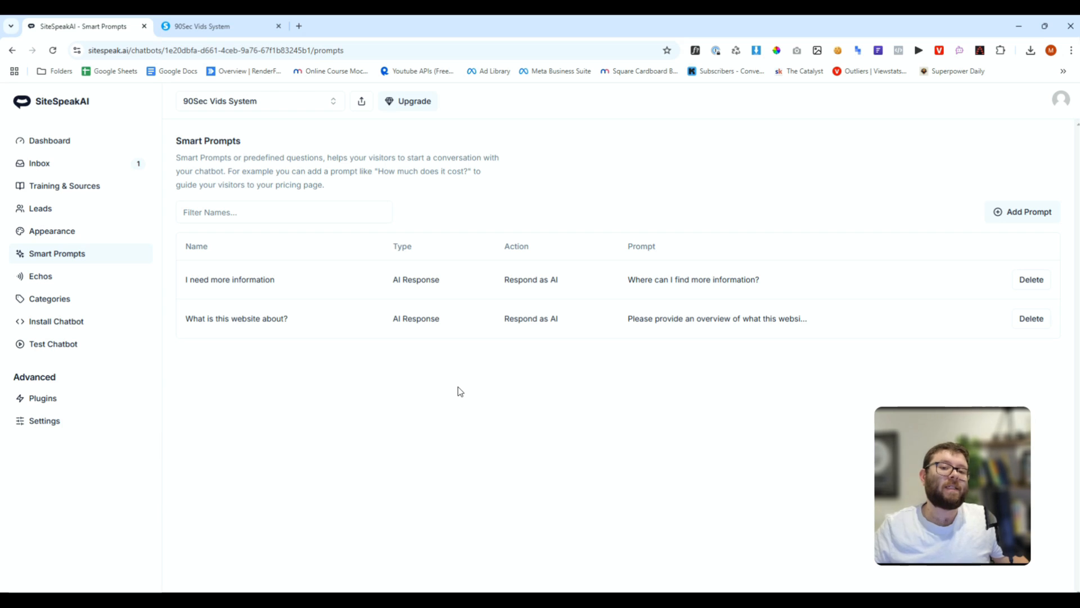
Add a smart prompt of type AI Response with both its name and prompt text set to "What is your pricing"
{"action": "left_click_drag", "start_coordinate": [769, 282], "coordinate": [598, 279]}
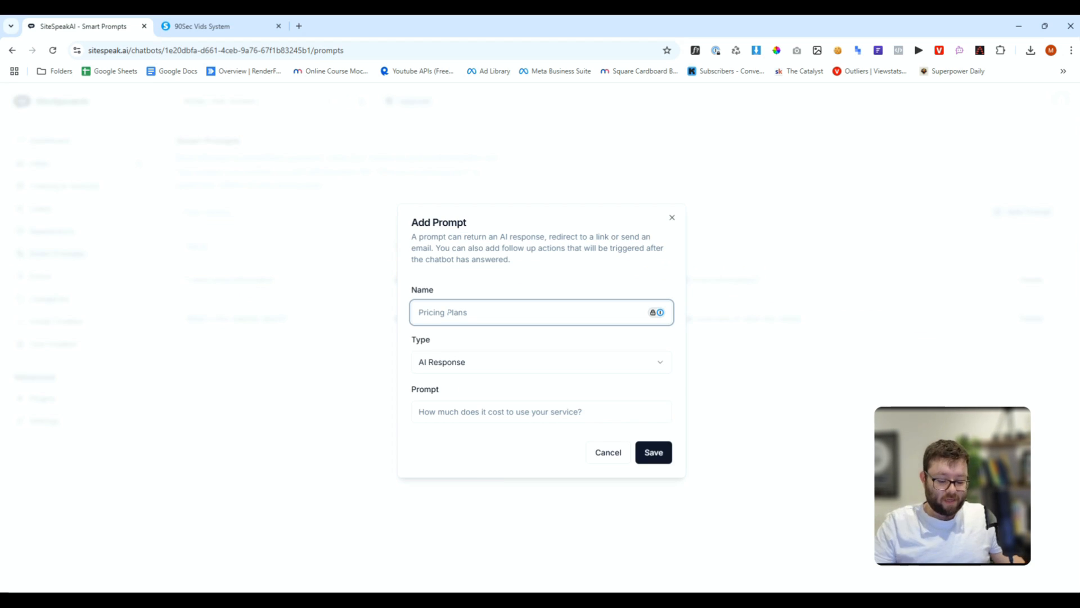
{"action": "type", "text": "What is yo"}
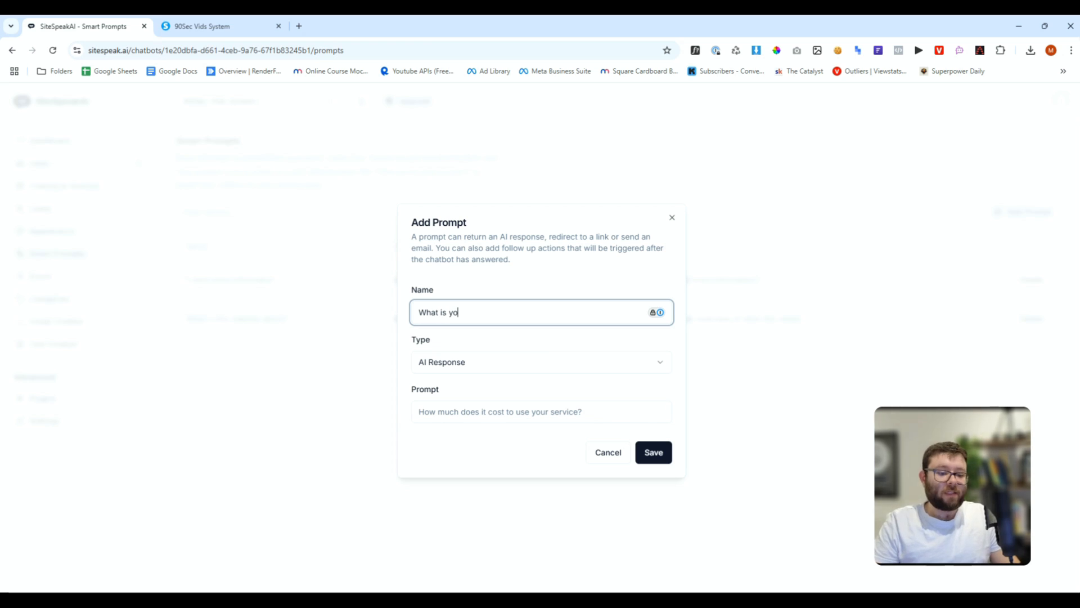
{"action": "type", "text": "ur pricing"}
{"action": "left_click", "coordinate": [484, 369]}
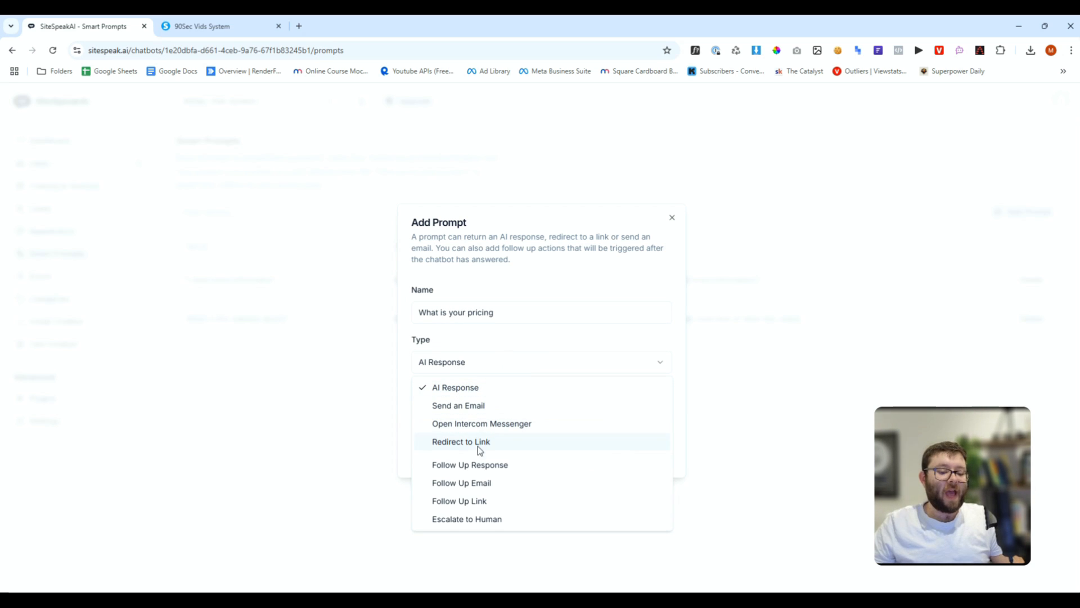
{"action": "left_click", "coordinate": [652, 458]}
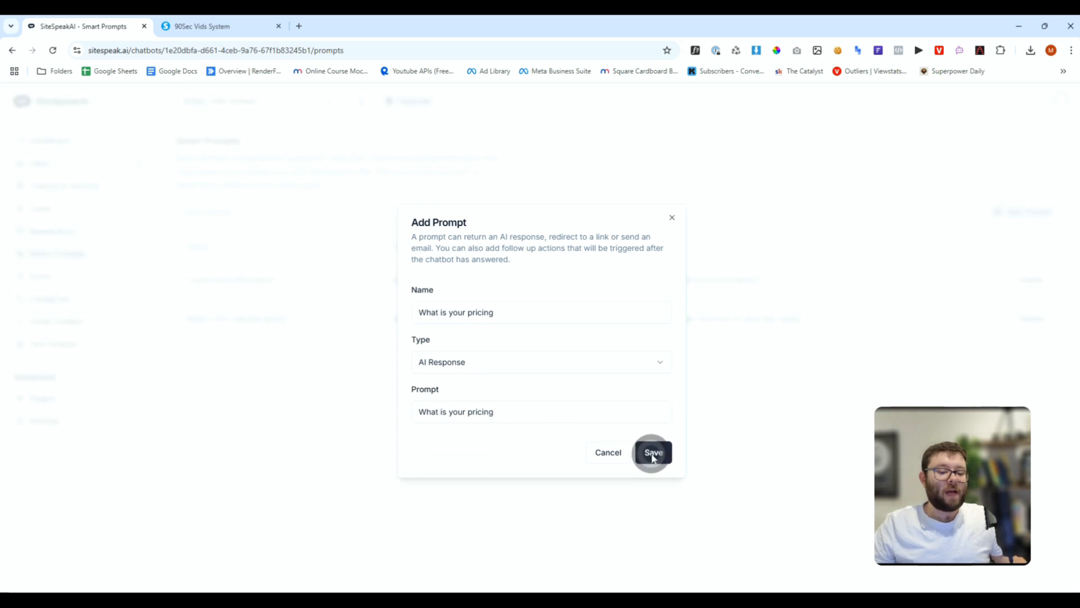
{"action": "left_click_drag", "start_coordinate": [205, 280], "coordinate": [260, 280]}
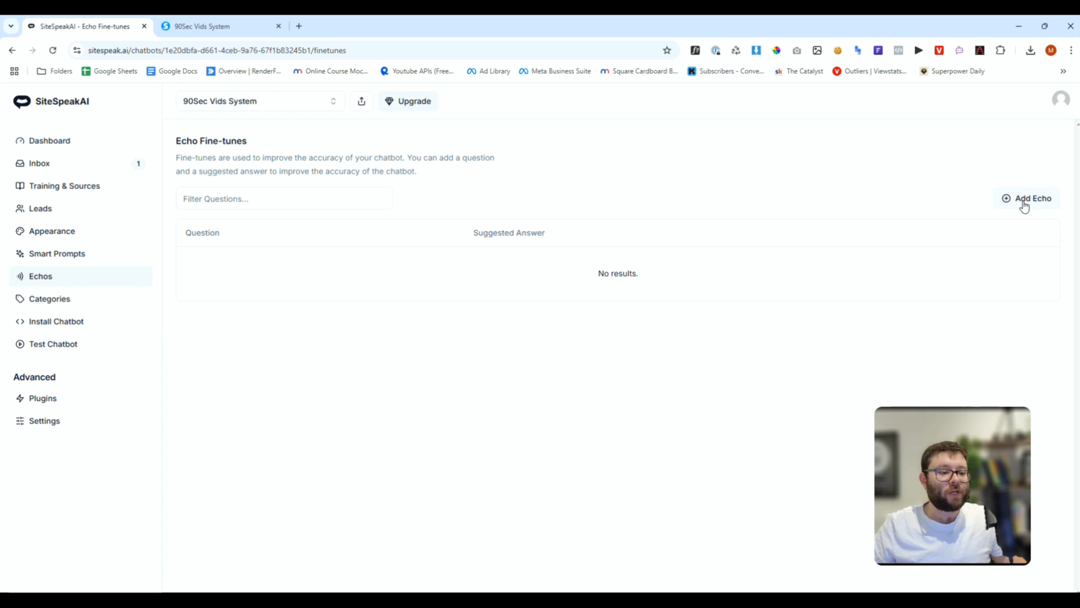
Look over the Echo Fine-tunes page where questions and suggested answers are managed
{"action": "left_click_drag", "start_coordinate": [248, 140], "coordinate": [179, 140]}
{"action": "left_click", "coordinate": [920, 175]}
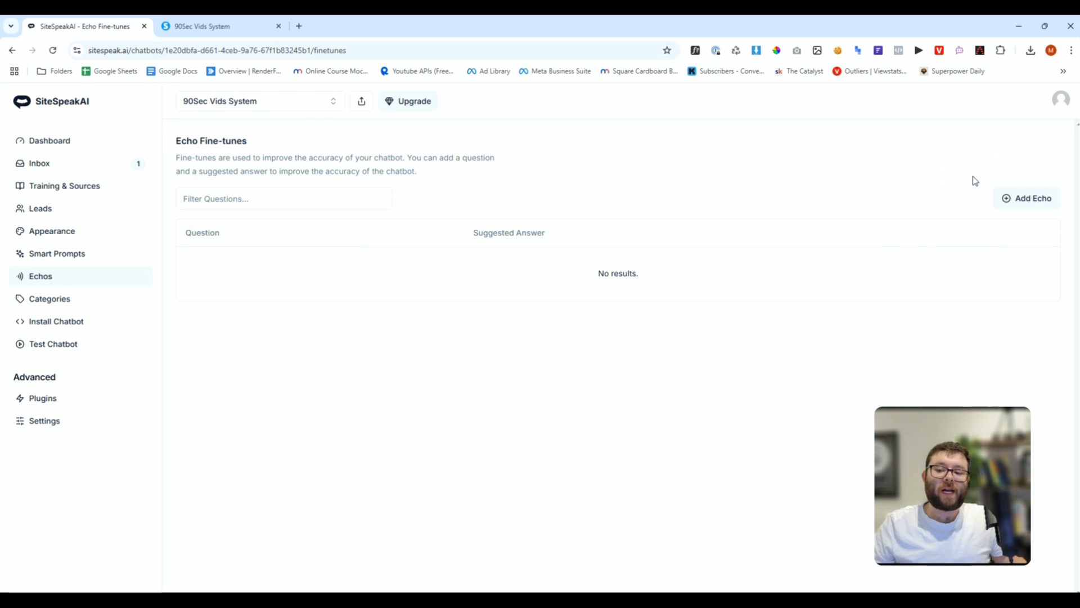
Add an echo fine-tune with the question "What is the product name" and the suggested answer "90 Sec Vid System"
{"action": "left_click", "coordinate": [1016, 199]}
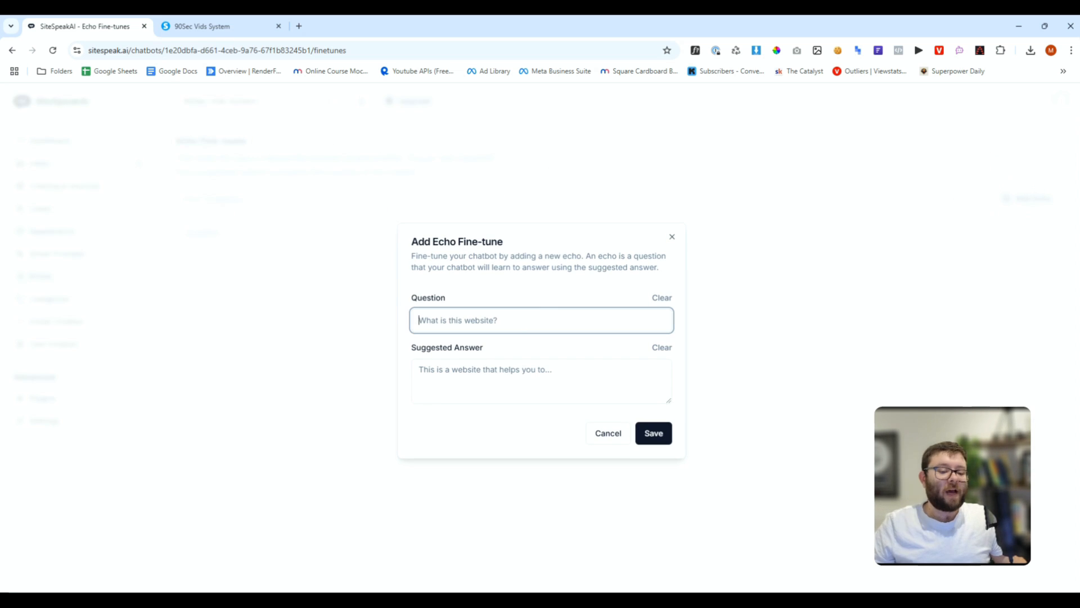
{"action": "type", "text": "What is"}
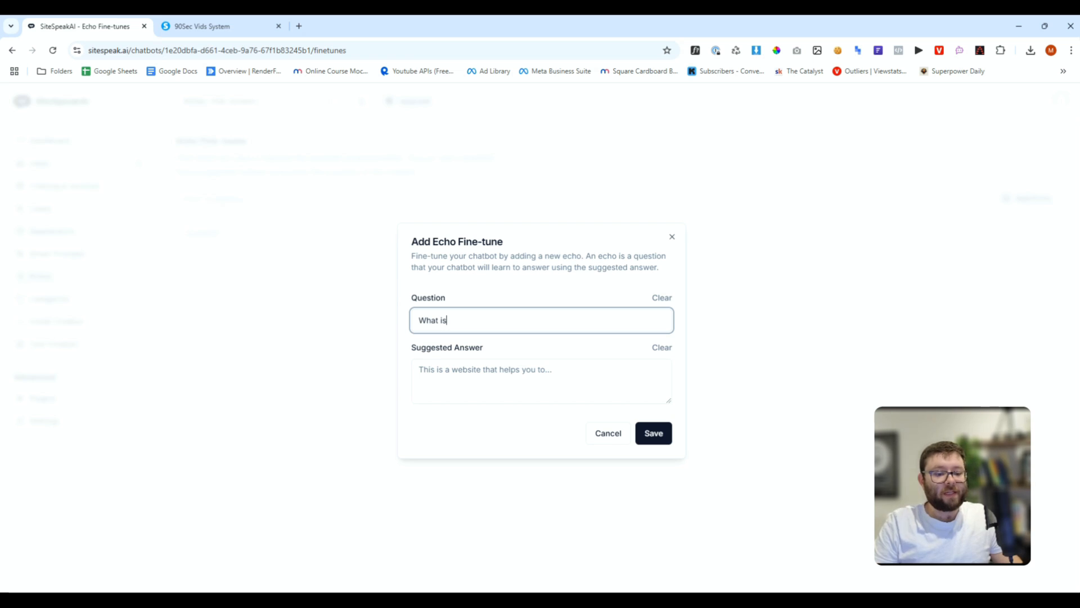
{"action": "type", "text": "name"}
{"action": "key", "text": "Tab"}
{"action": "type", "text": "90 Se"}
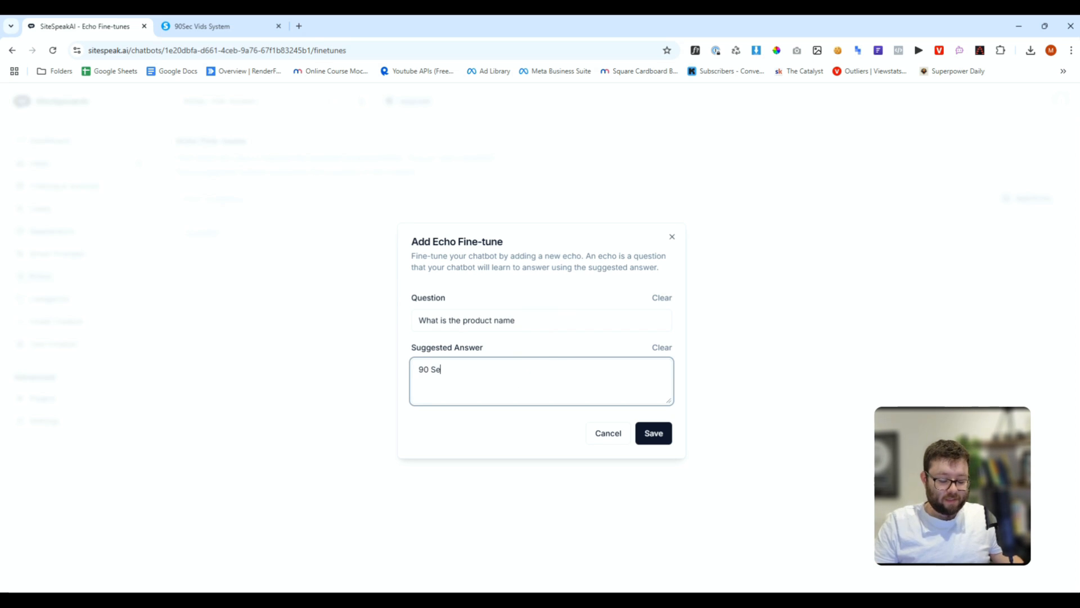
{"action": "type", "text": "c Vid System"}
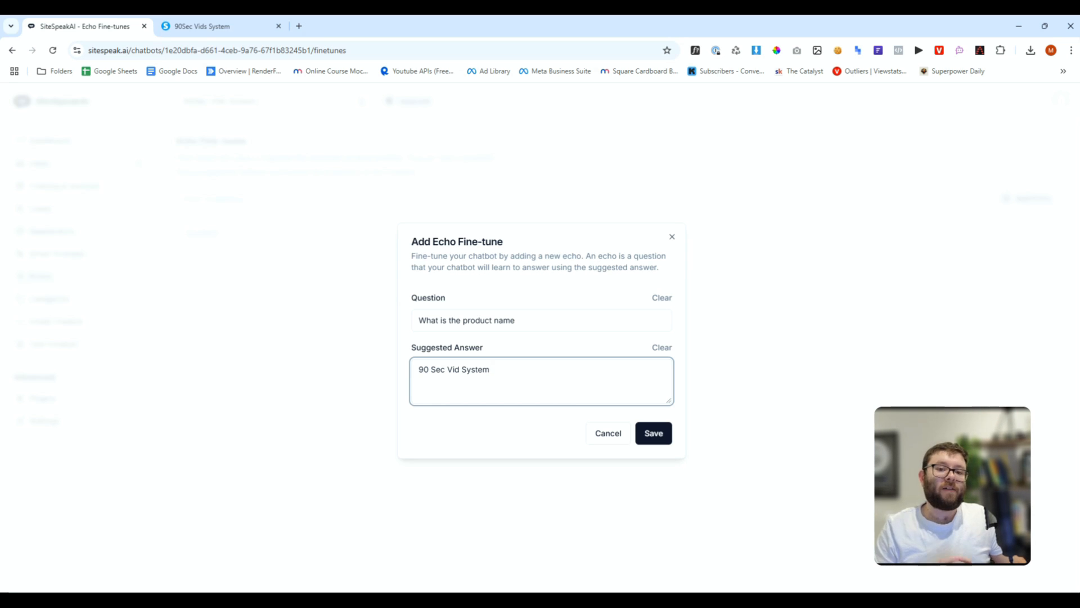
{"action": "left_click", "coordinate": [653, 433]}
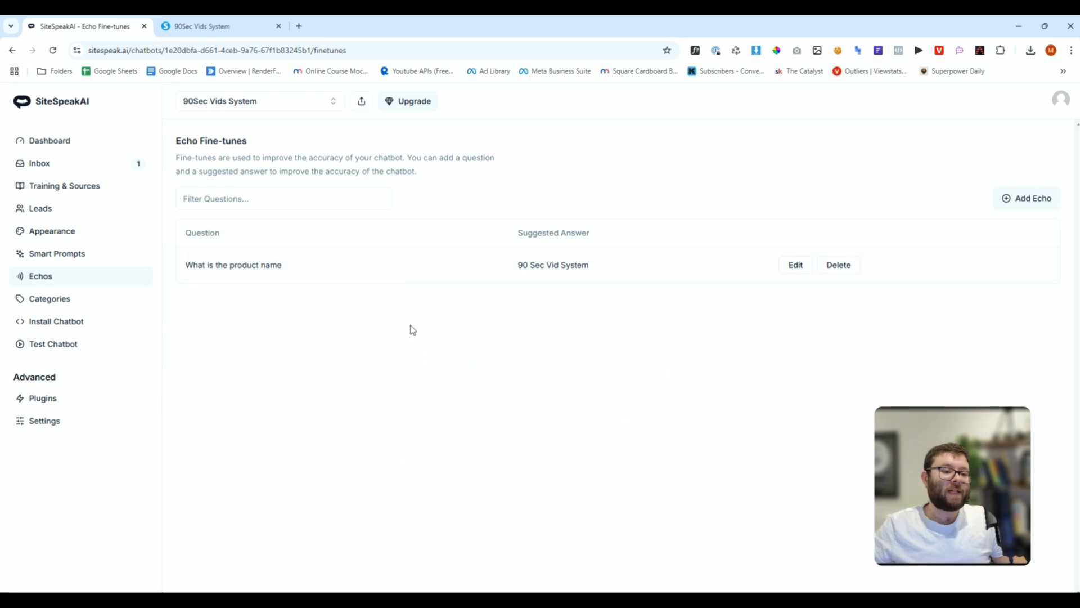
Add a question category named "Tech Questions" to the chatbot
{"action": "left_click", "coordinate": [78, 301]}
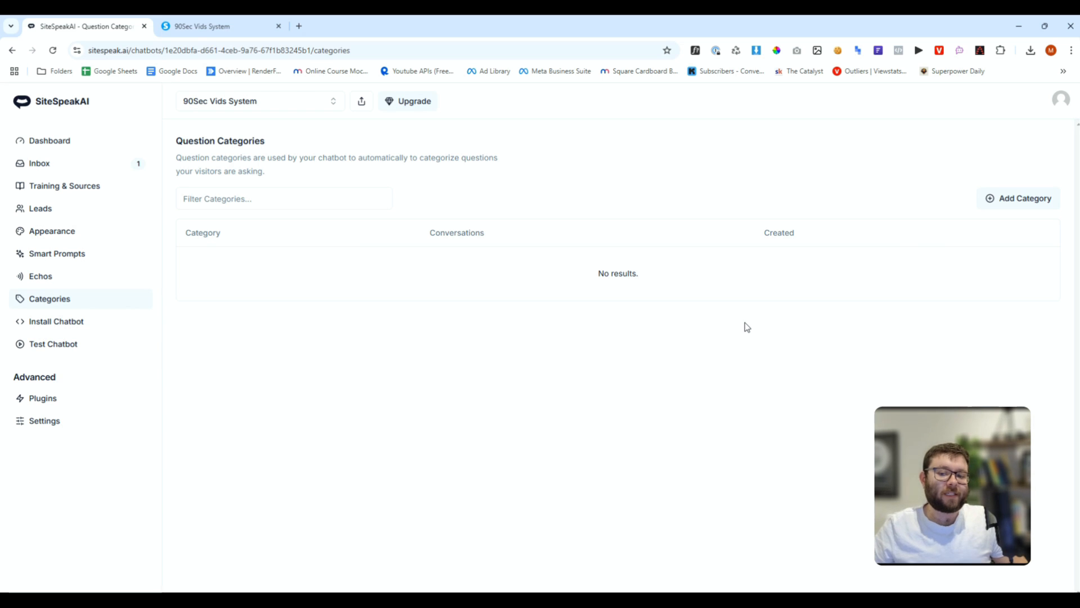
{"action": "left_click", "coordinate": [1044, 205]}
{"action": "left_click", "coordinate": [578, 359]}
{"action": "type", "text": "Tech Questions"}
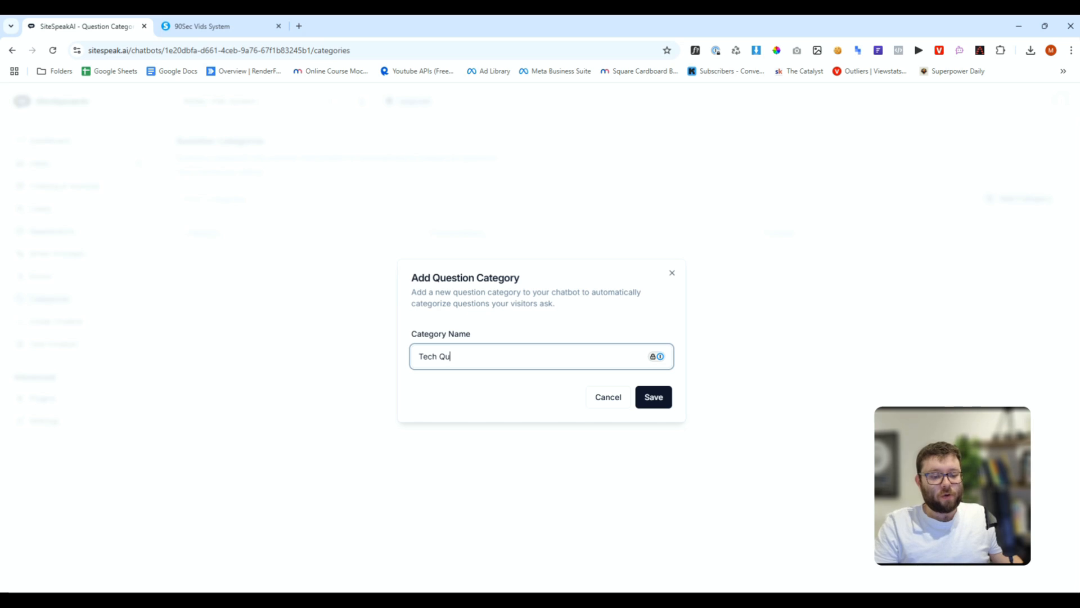
{"action": "left_click", "coordinate": [652, 396]}
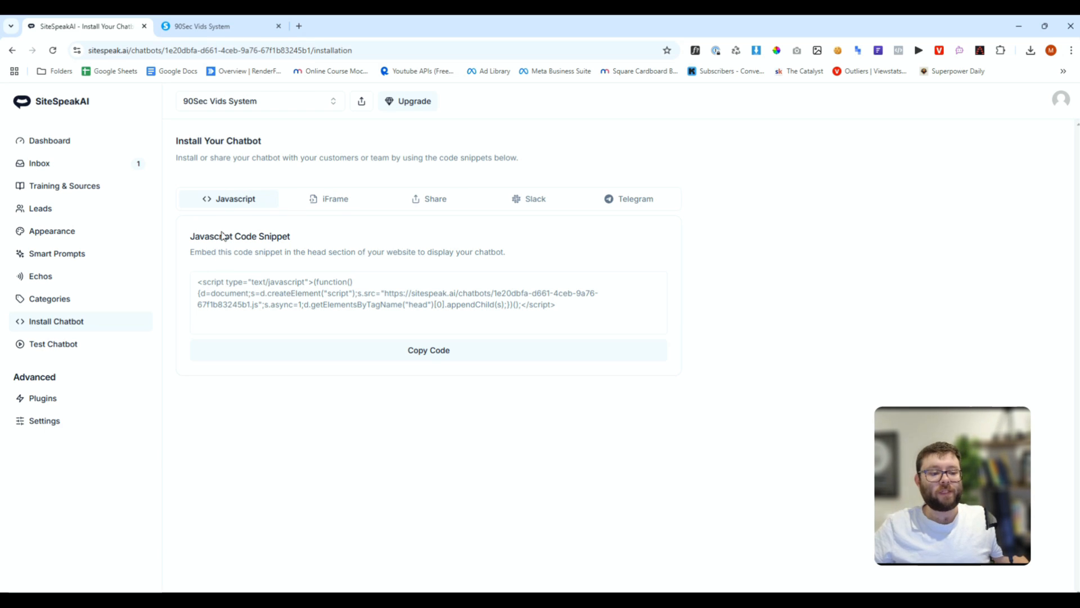
Look at the JavaScript and iFrame code snippets for installing the chatbot on a website
{"action": "left_click", "coordinate": [319, 299]}
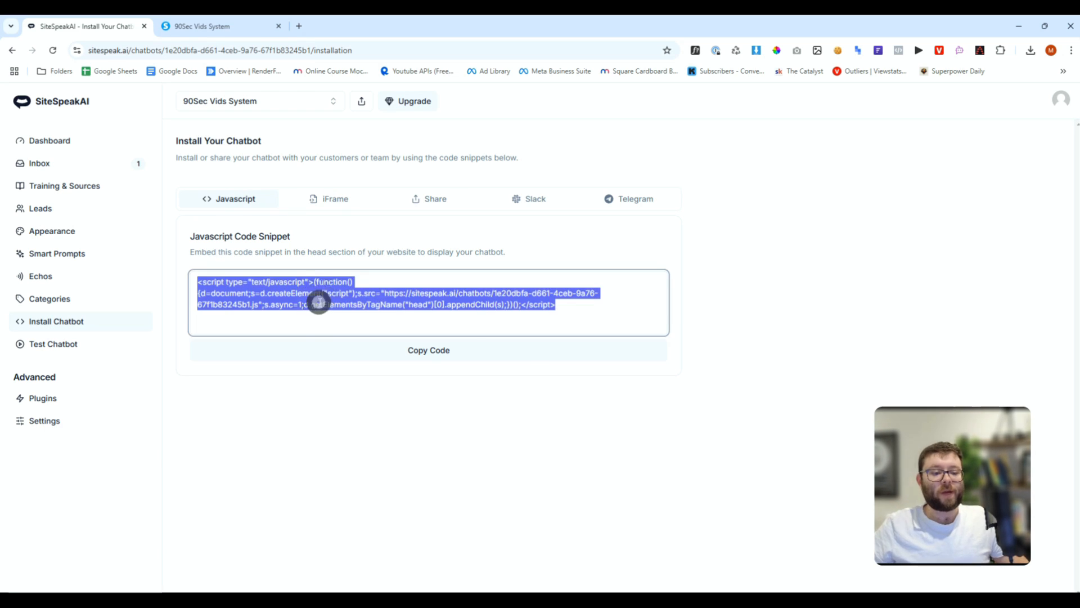
{"action": "left_click", "coordinate": [352, 207]}
{"action": "double_click", "coordinate": [394, 293]}
{"action": "left_click", "coordinate": [386, 296]}
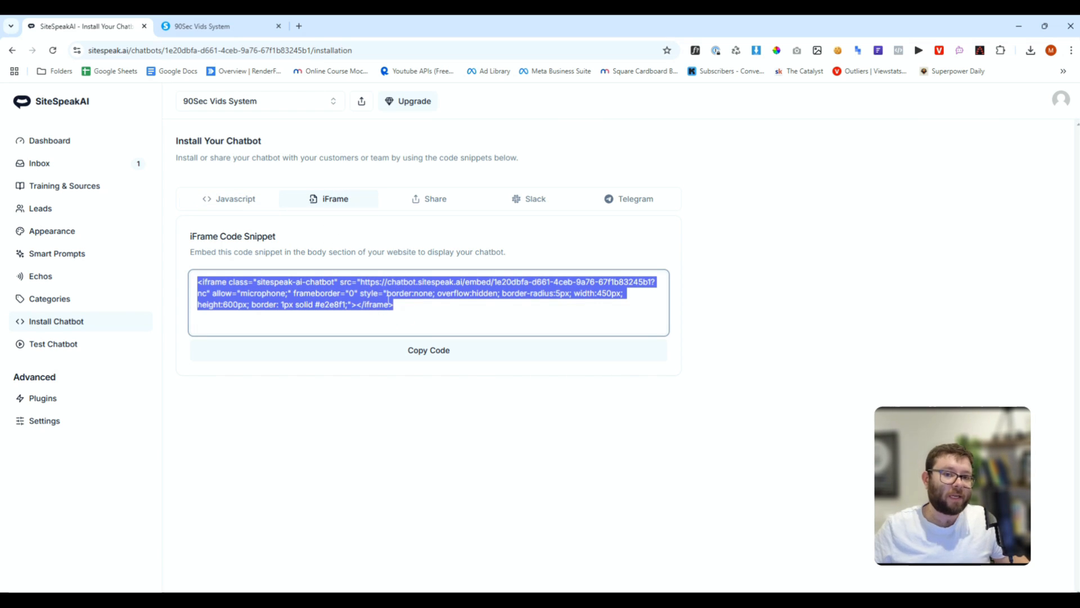
Copy the chatbot's share URL and look at the Slack and Telegram installation options
{"action": "left_click", "coordinate": [456, 205]}
{"action": "left_click", "coordinate": [441, 294]}
{"action": "key", "text": "ctrl+c"}
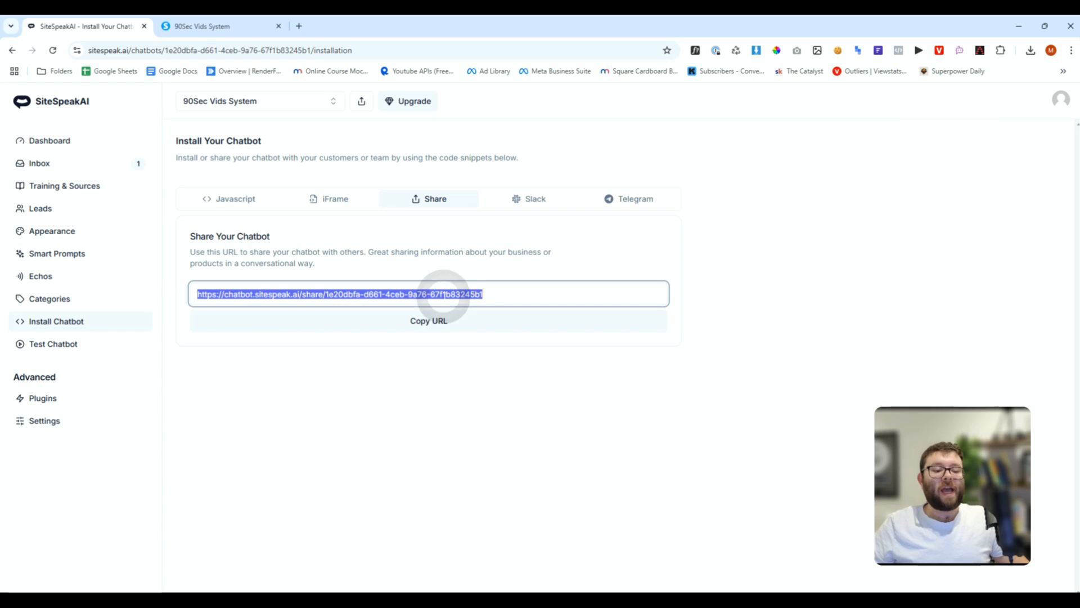
{"action": "left_click", "coordinate": [528, 204]}
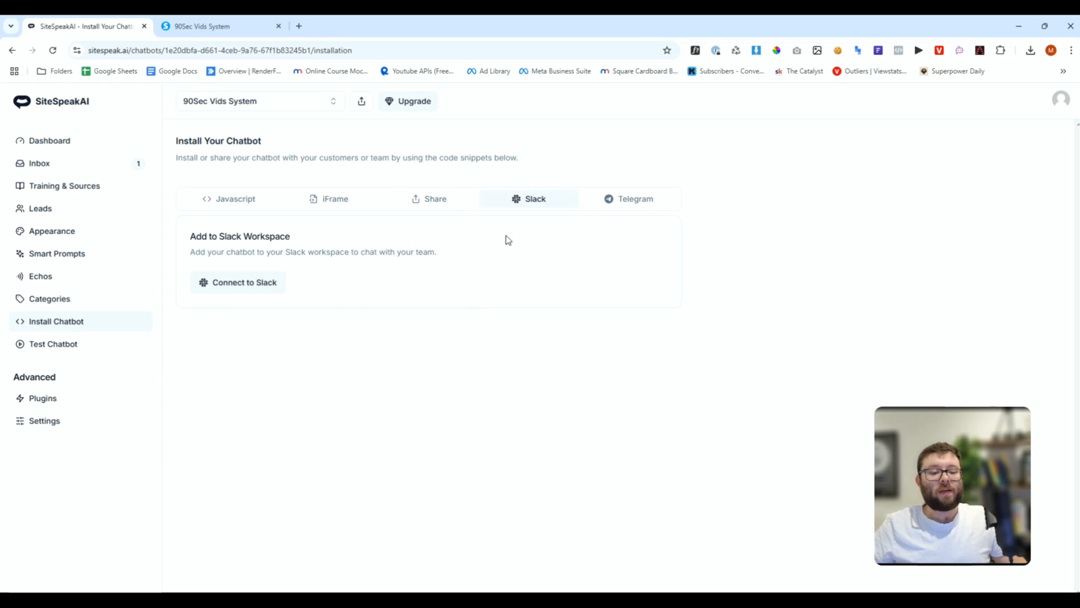
{"action": "left_click", "coordinate": [638, 199]}
Open the copied share URL in a new browser tab
{"action": "left_click", "coordinate": [299, 26]}
{"action": "key", "text": "ctrl+v"}
{"action": "key", "text": "Return"}
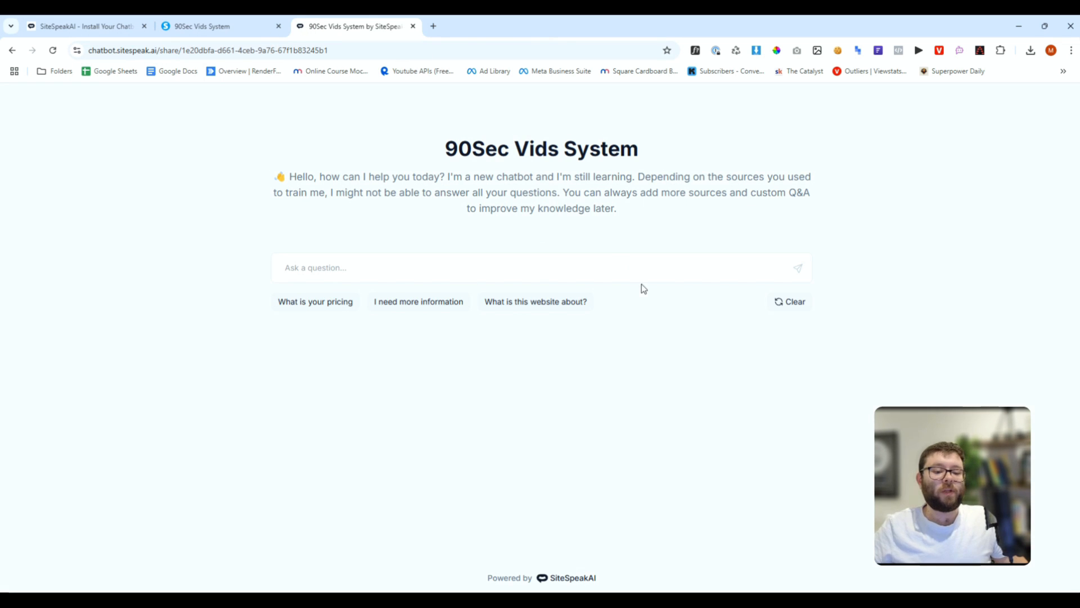
Ask the shared chatbot "what is the product name?" and check its answer
{"action": "left_click", "coordinate": [315, 268]}
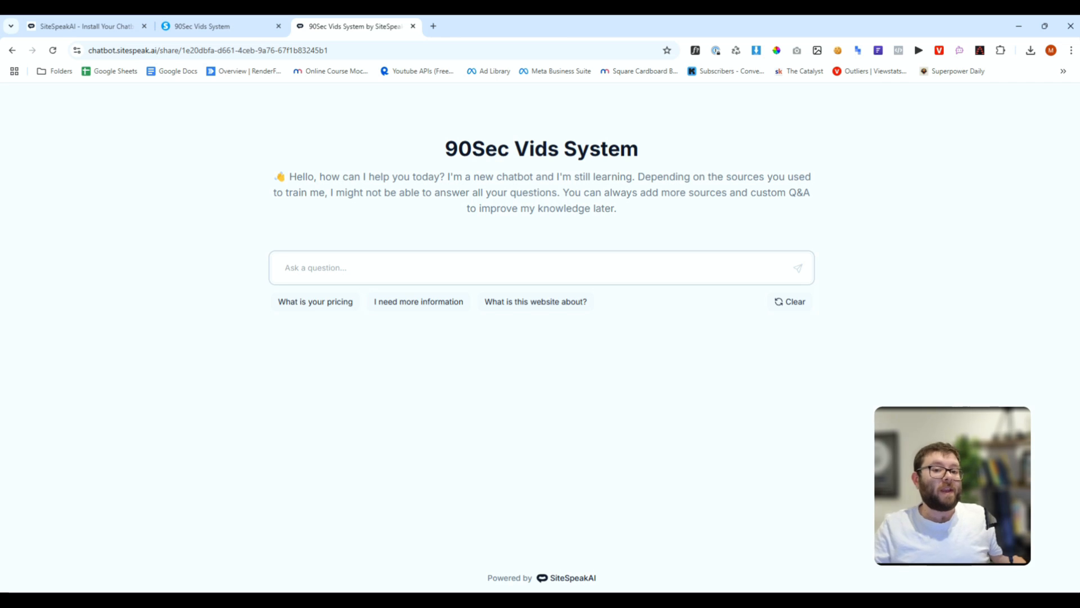
{"action": "type", "text": "what is the product name?"}
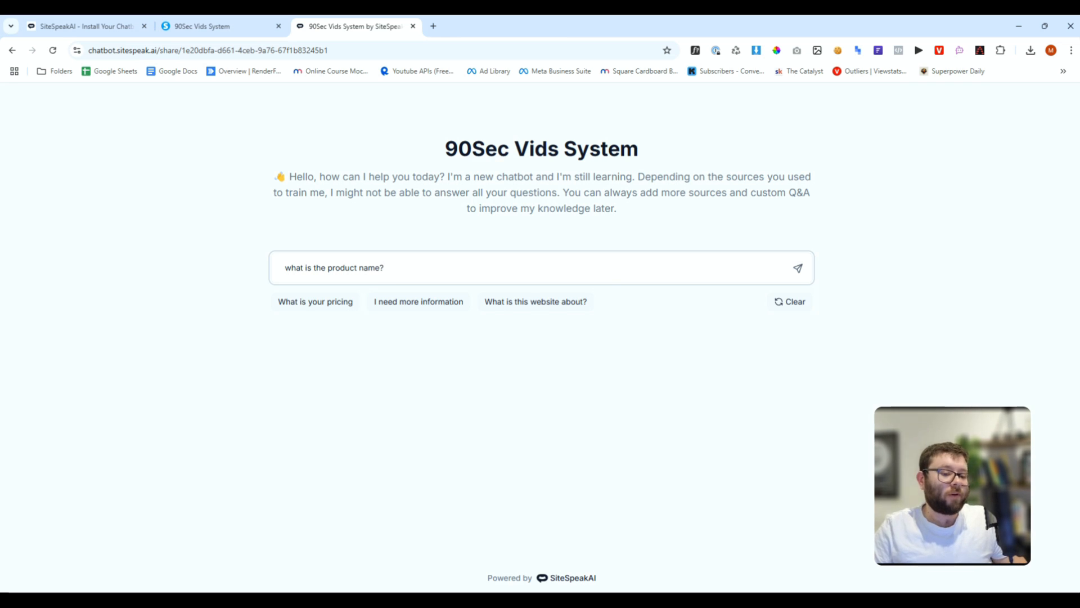
{"action": "key", "text": "Return"}
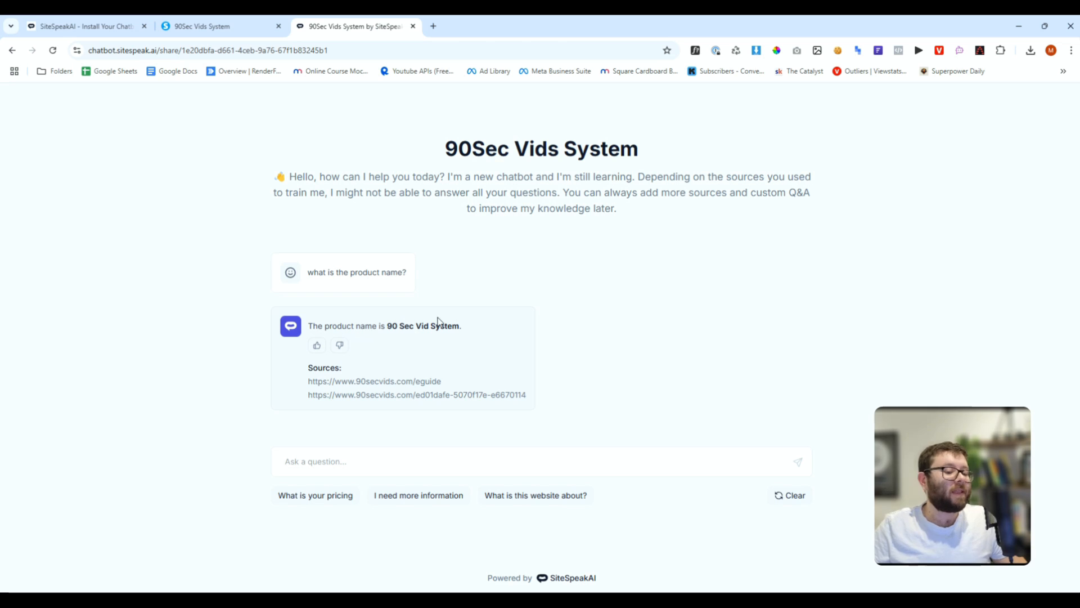
{"action": "left_click", "coordinate": [463, 325]}
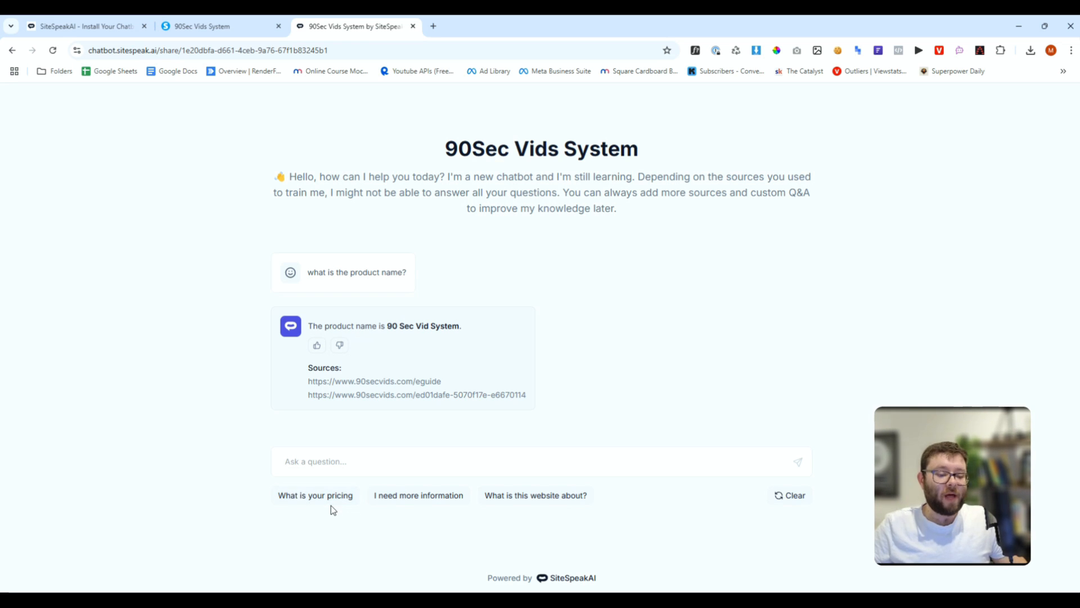
Ask the smart prompt "What is your pricing" and read through the price and inclusions in the reply
{"action": "left_click", "coordinate": [310, 498]}
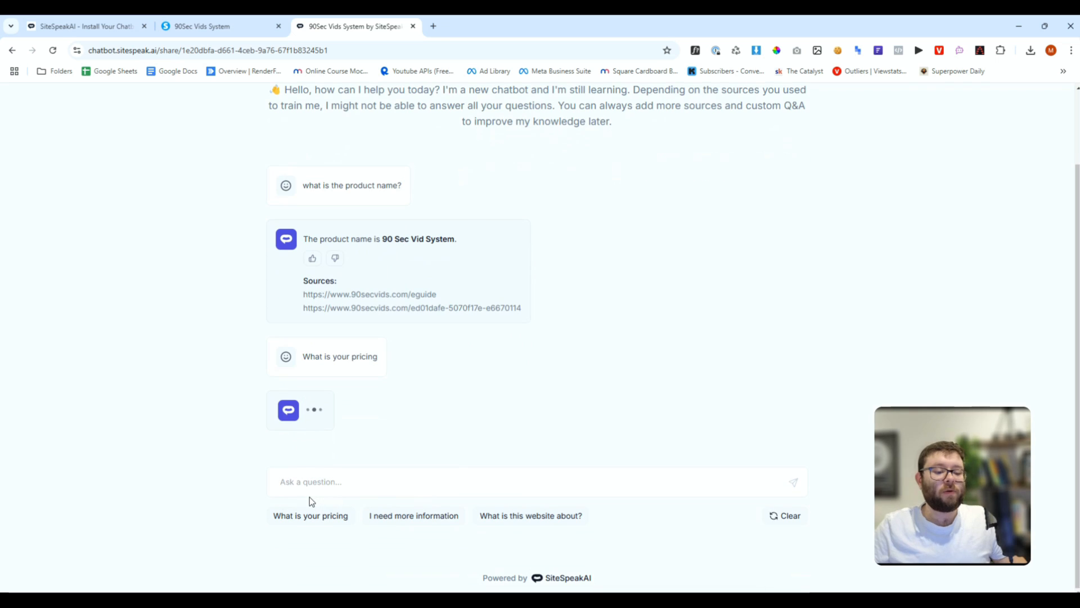
{"action": "left_click_drag", "start_coordinate": [325, 311], "coordinate": [497, 322]}
{"action": "left_click", "coordinate": [487, 325]}
{"action": "double_click", "coordinate": [472, 310]}
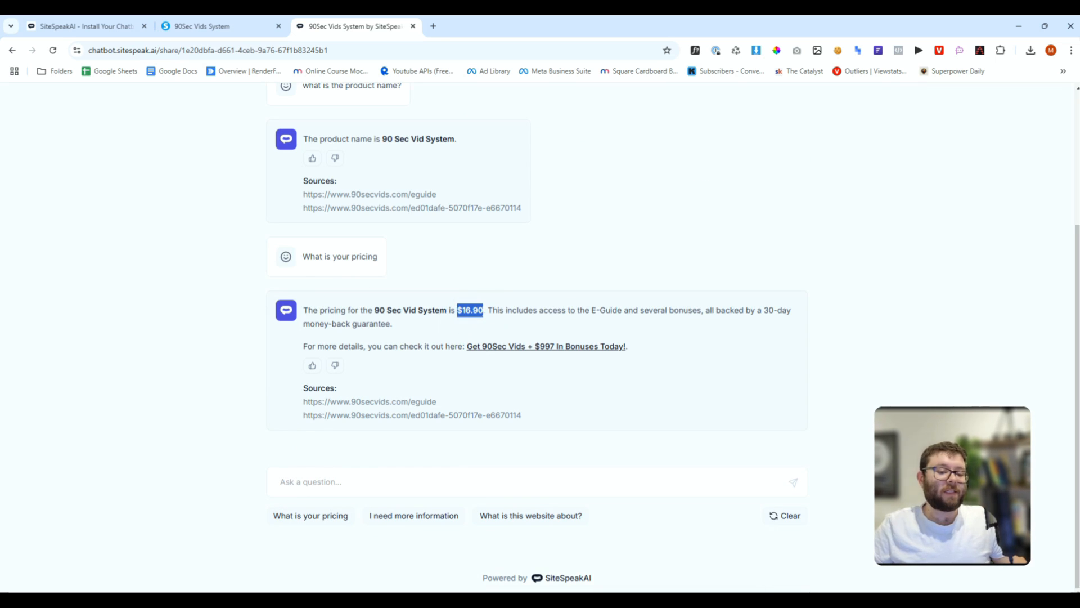
{"action": "left_click_drag", "start_coordinate": [504, 311], "coordinate": [777, 312]}
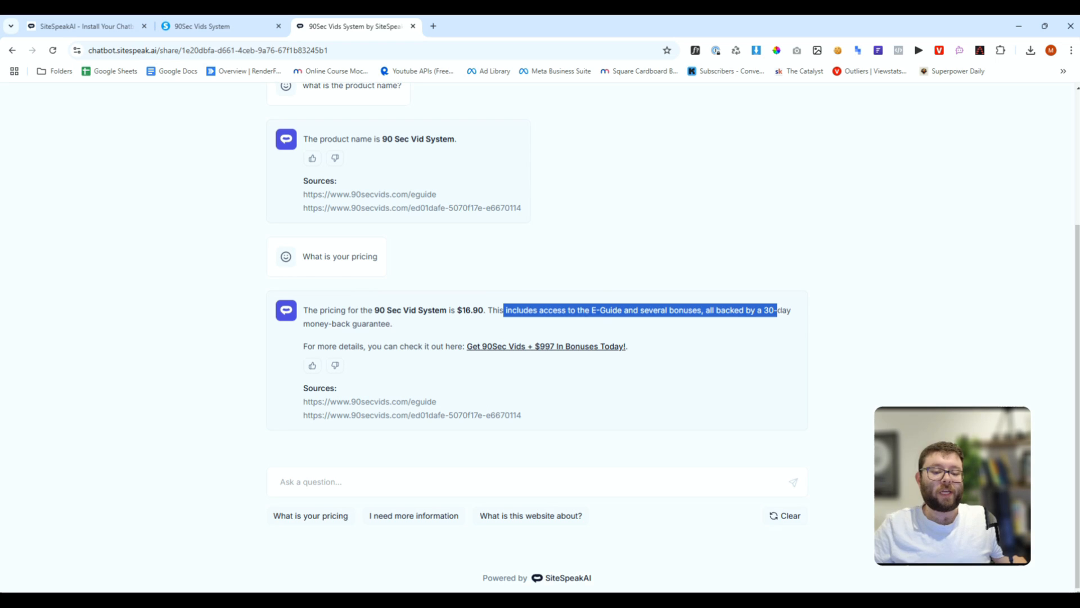
View the order page linked in the pricing answer in a separate tab and close it again
{"action": "right_click", "coordinate": [530, 355]}
{"action": "left_click", "coordinate": [597, 363]}
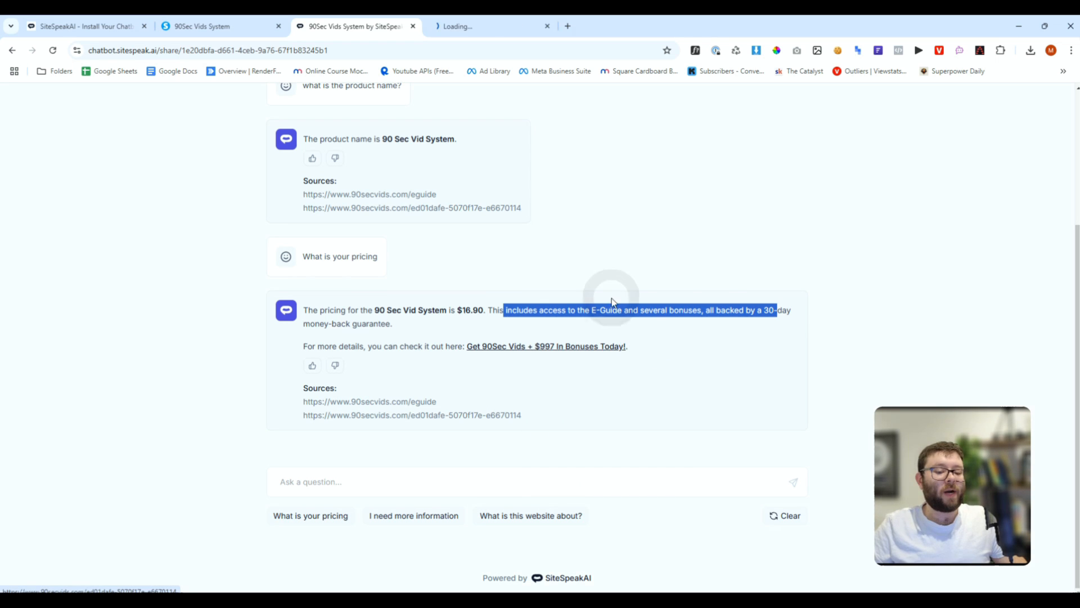
{"action": "left_click", "coordinate": [460, 27]}
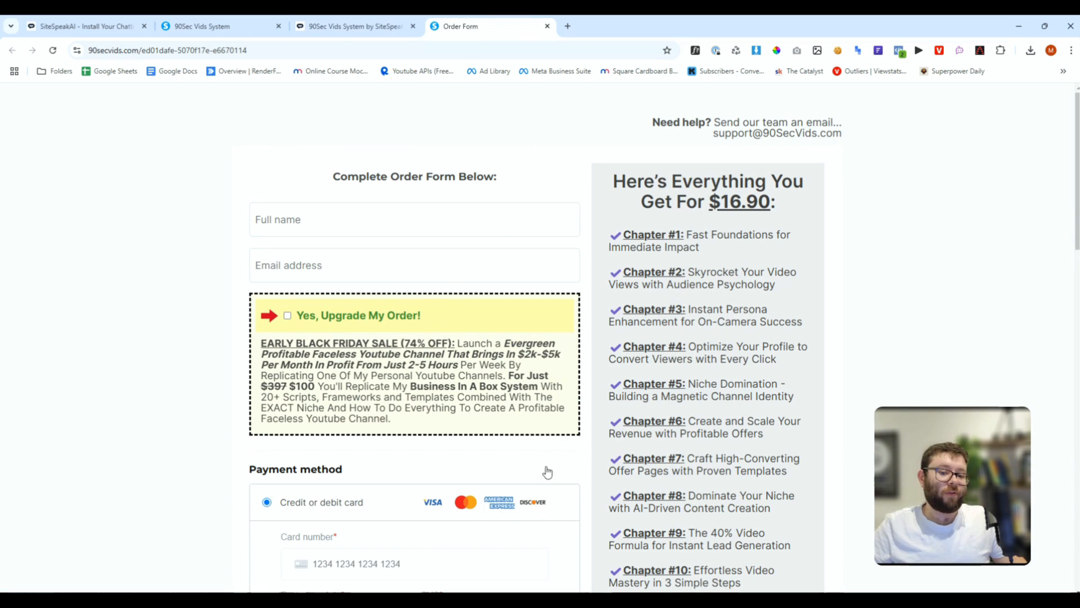
{"action": "left_click", "coordinate": [547, 26]}
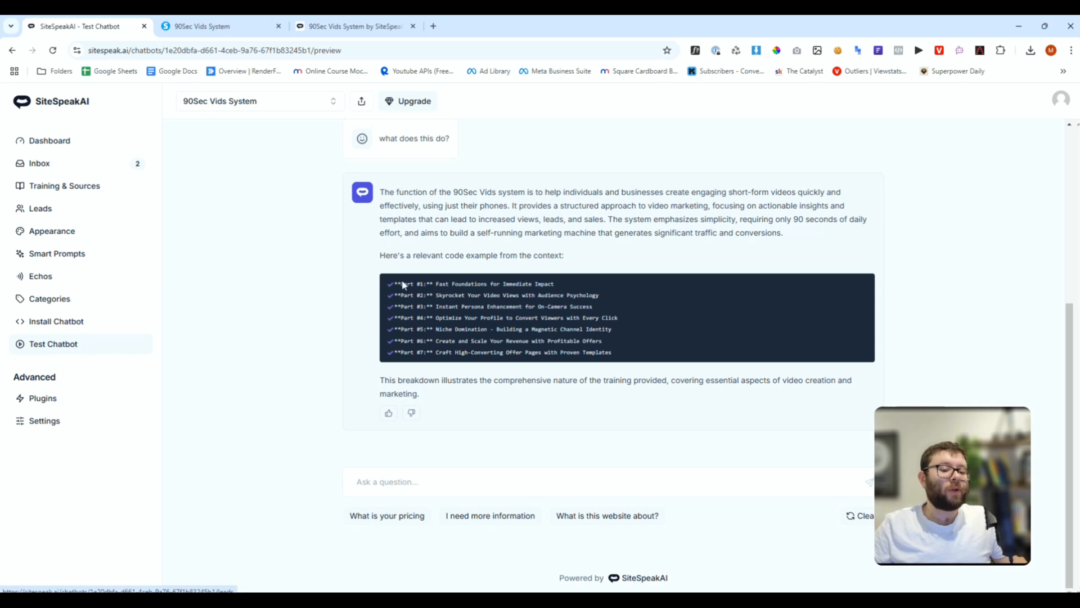
Look over the earlier test conversation on the Test Chatbot page
{"action": "scroll", "coordinate": [300, 394], "scroll_direction": "up", "scroll_amount": 5}
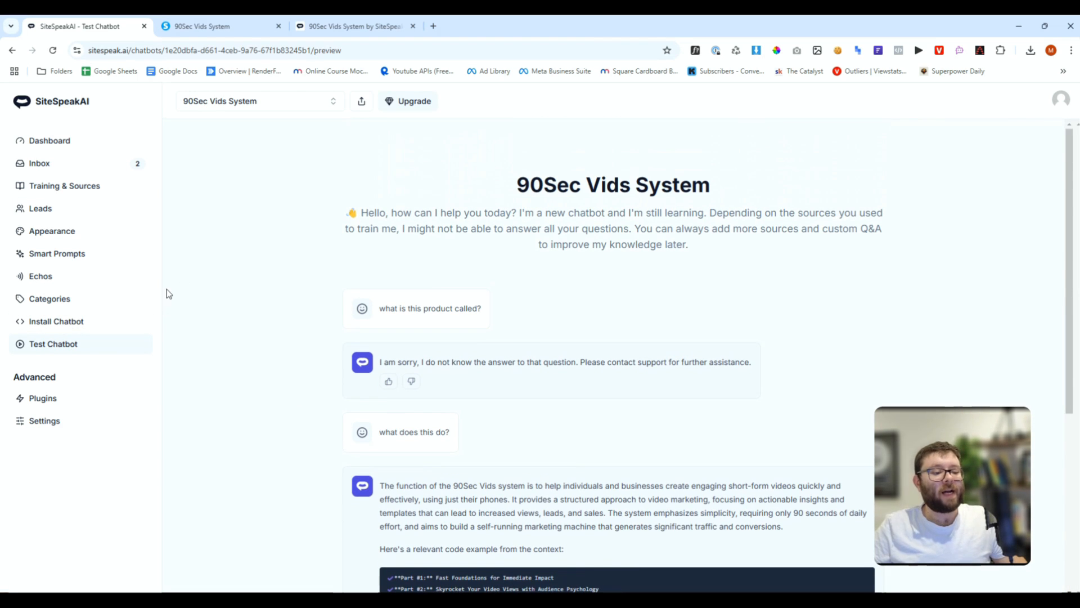
{"action": "scroll", "coordinate": [675, 310], "scroll_direction": "down", "scroll_amount": 5}
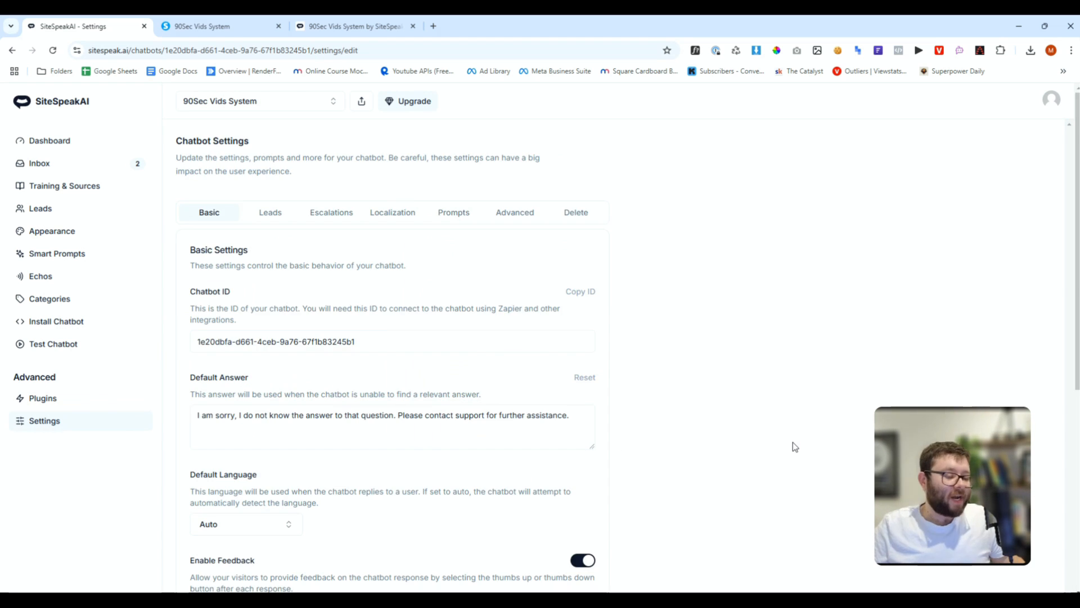
Review the basic chatbot settings, including default language, feedback, available AI models, message history, temperature and relevant links count
{"action": "scroll", "coordinate": [781, 440], "scroll_direction": "down", "scroll_amount": 4}
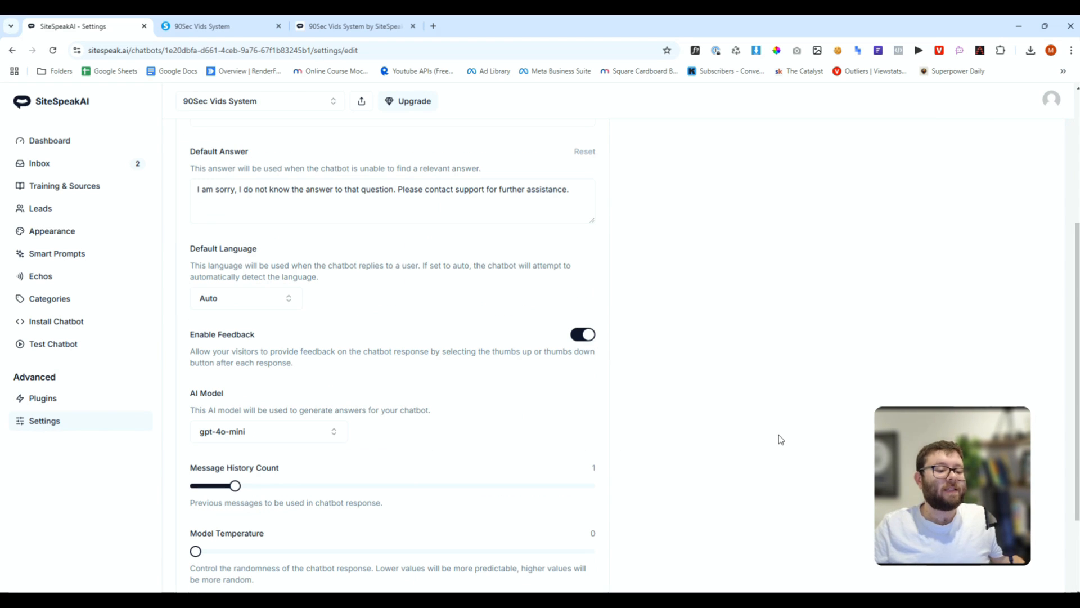
{"action": "scroll", "coordinate": [781, 439], "scroll_direction": "up", "scroll_amount": 1}
{"action": "scroll", "coordinate": [326, 234], "scroll_direction": "down", "scroll_amount": 3}
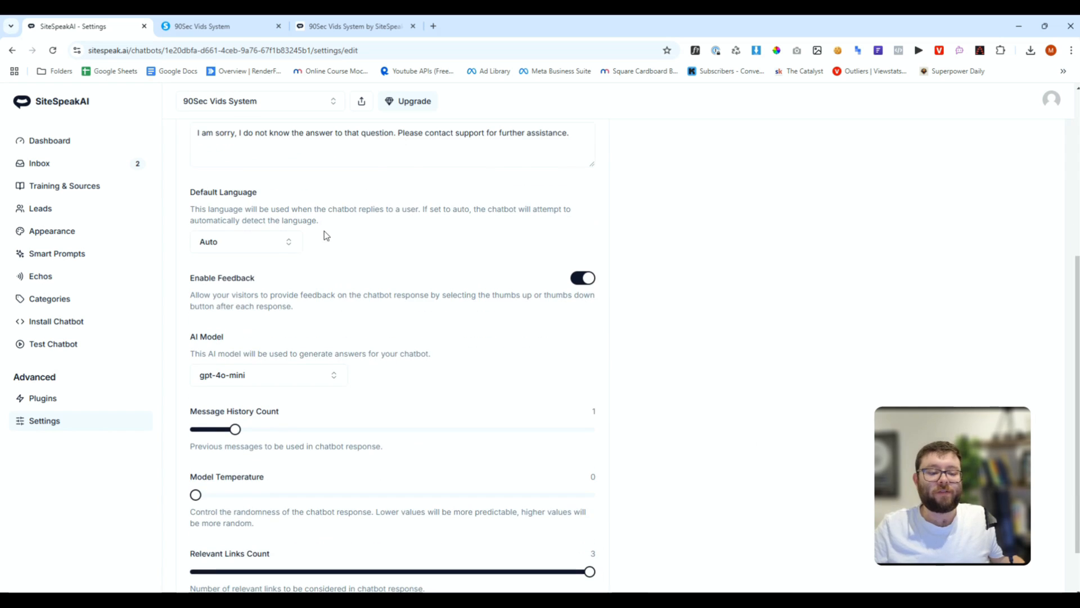
{"action": "left_click", "coordinate": [265, 318]}
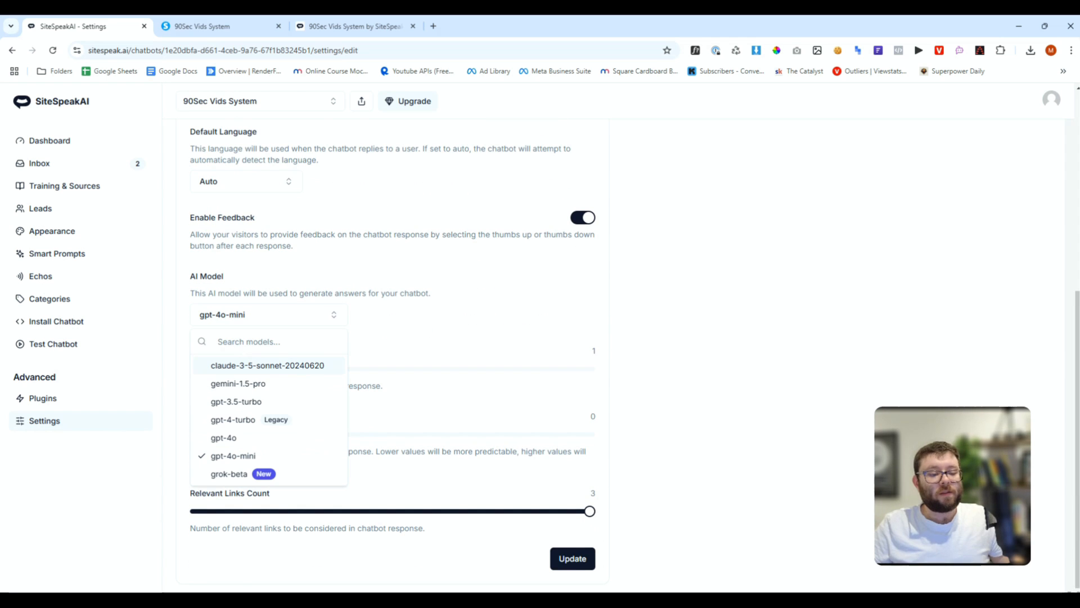
{"action": "left_click", "coordinate": [772, 403]}
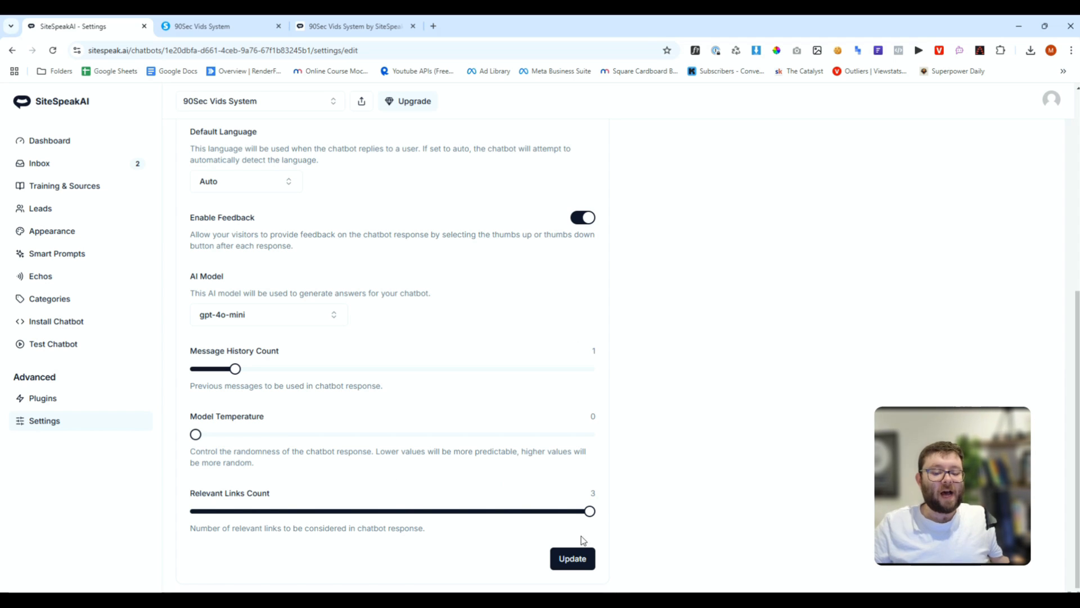
{"action": "mouse_move", "coordinate": [590, 512]}
{"action": "left_mouse_down"}
{"action": "mouse_move", "coordinate": [218, 498]}
{"action": "mouse_move", "coordinate": [591, 523]}
{"action": "left_mouse_up"}
{"action": "scroll", "coordinate": [704, 509], "scroll_direction": "up", "scroll_amount": 5}
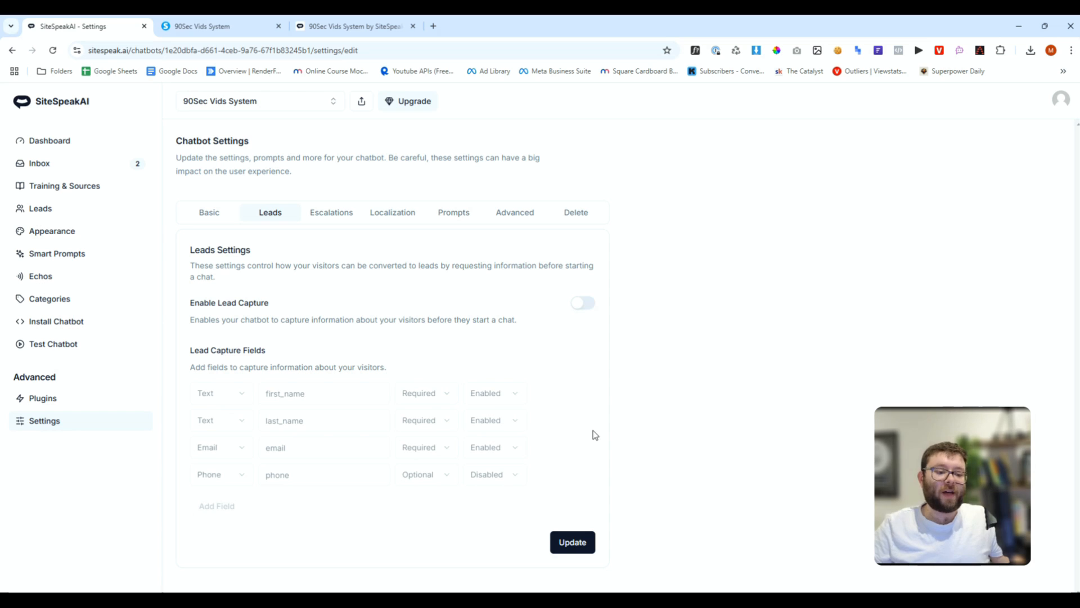
Review the chatbot's escalation, localization and prompt settings
{"action": "left_click", "coordinate": [338, 220]}
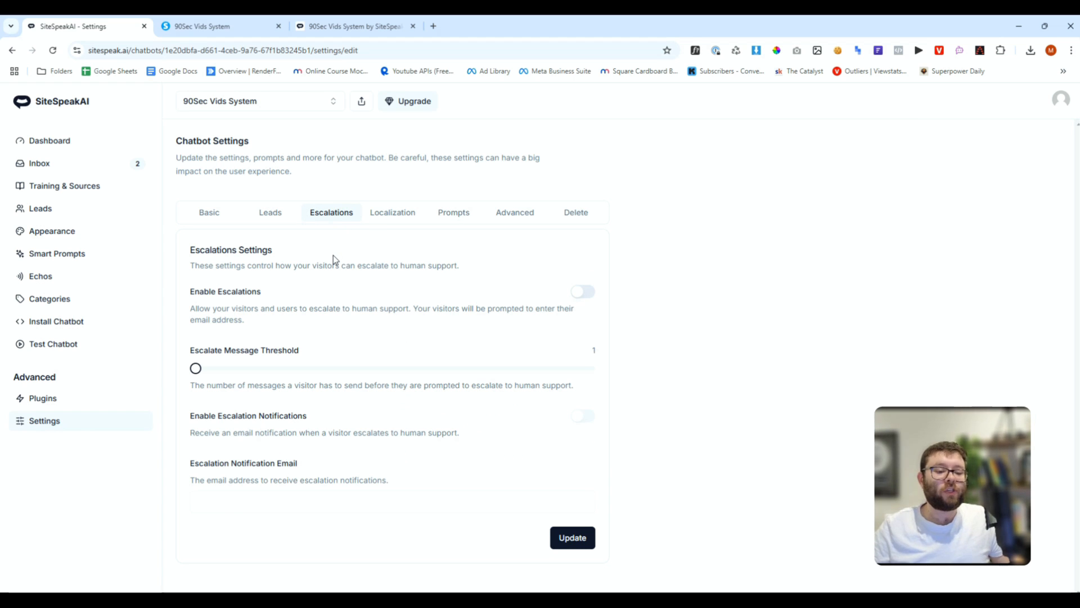
{"action": "left_click", "coordinate": [416, 214]}
{"action": "scroll", "coordinate": [407, 315], "scroll_direction": "down", "scroll_amount": 3}
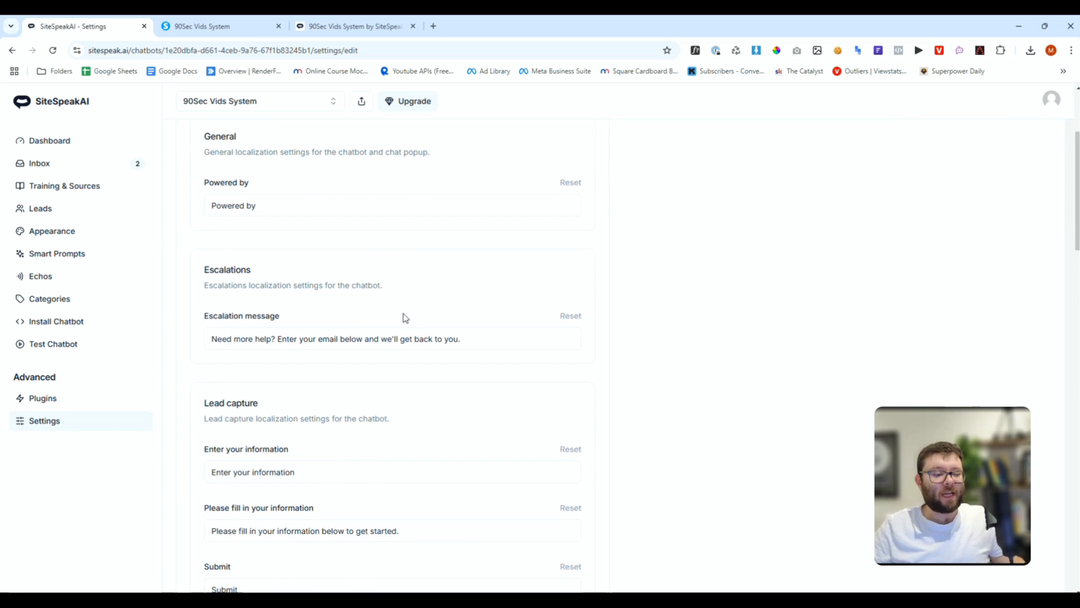
{"action": "scroll", "coordinate": [403, 318], "scroll_direction": "down", "scroll_amount": 15}
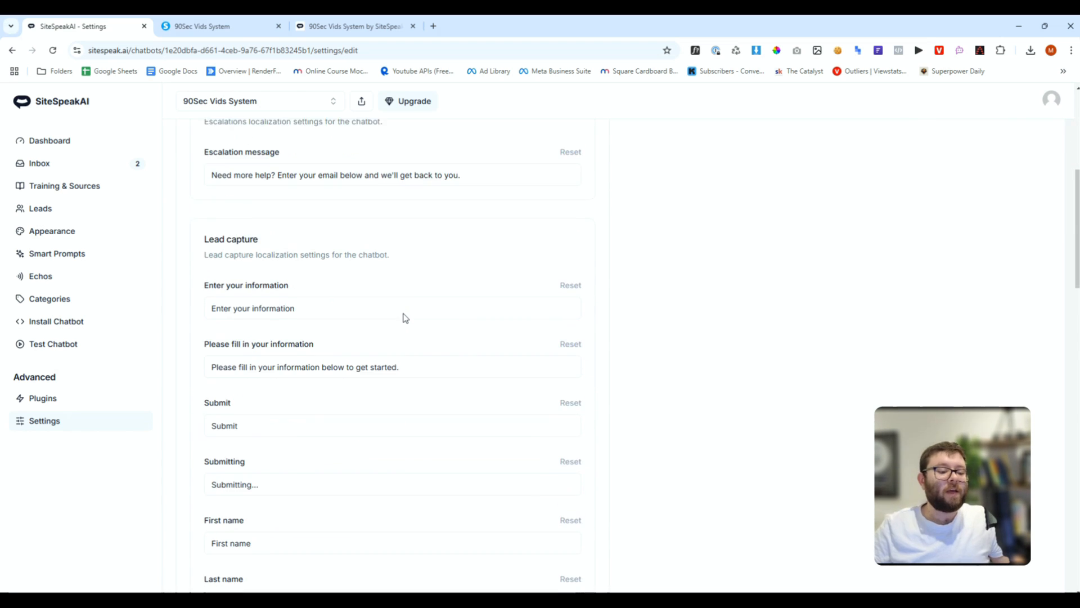
{"action": "scroll", "coordinate": [311, 358], "scroll_direction": "up", "scroll_amount": 18}
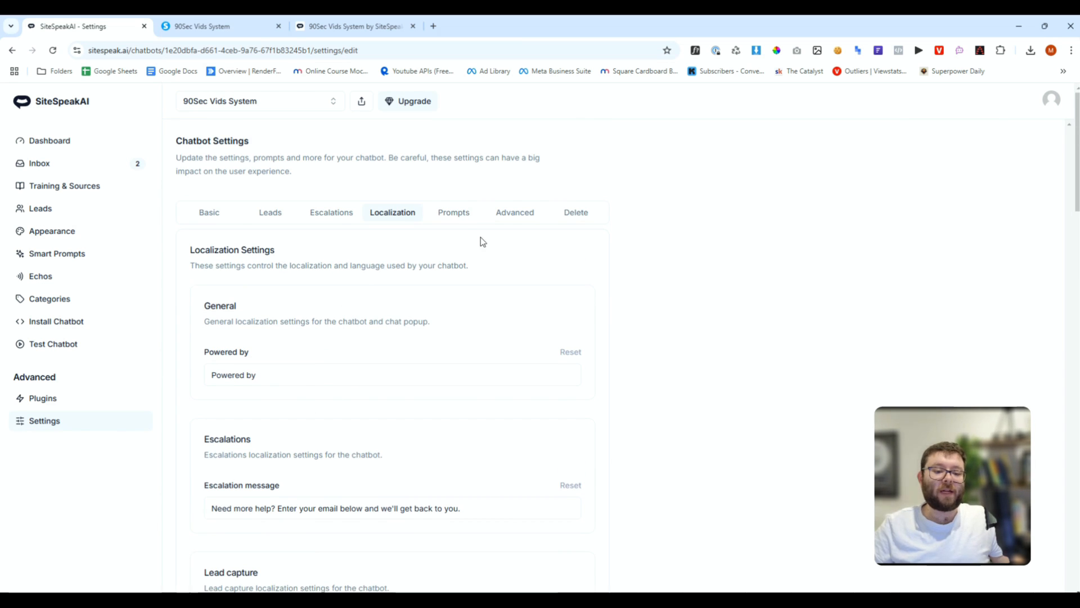
{"action": "left_click", "coordinate": [454, 214]}
{"action": "scroll", "coordinate": [335, 284], "scroll_direction": "down", "scroll_amount": 2}
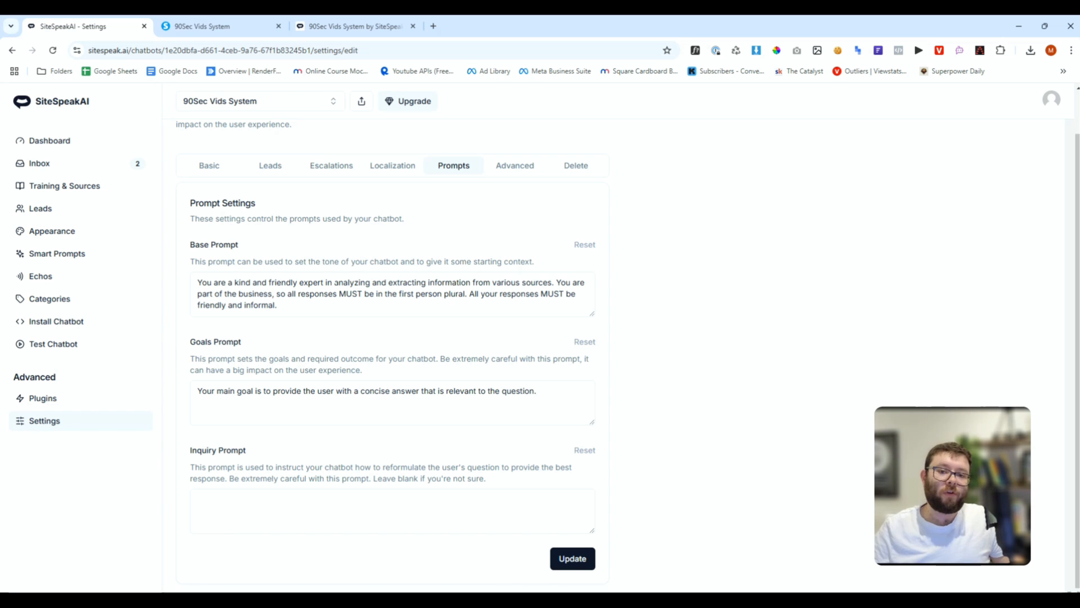
Examine the base prompt and goals prompt texts in the prompt settings
{"action": "triple_click", "coordinate": [188, 285]}
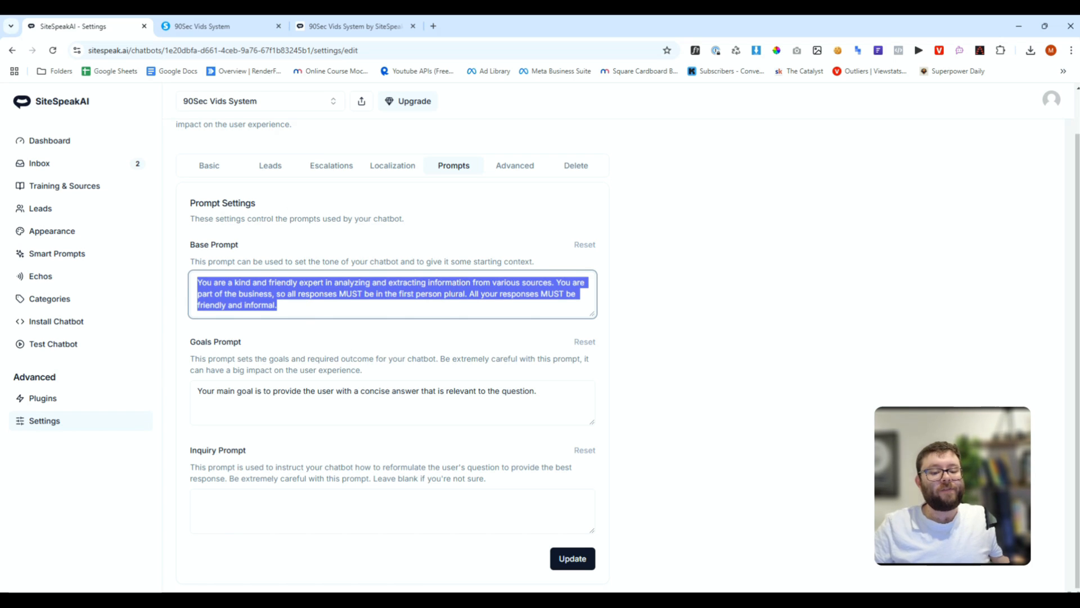
{"action": "triple_click", "coordinate": [457, 388]}
{"action": "left_click", "coordinate": [511, 391]}
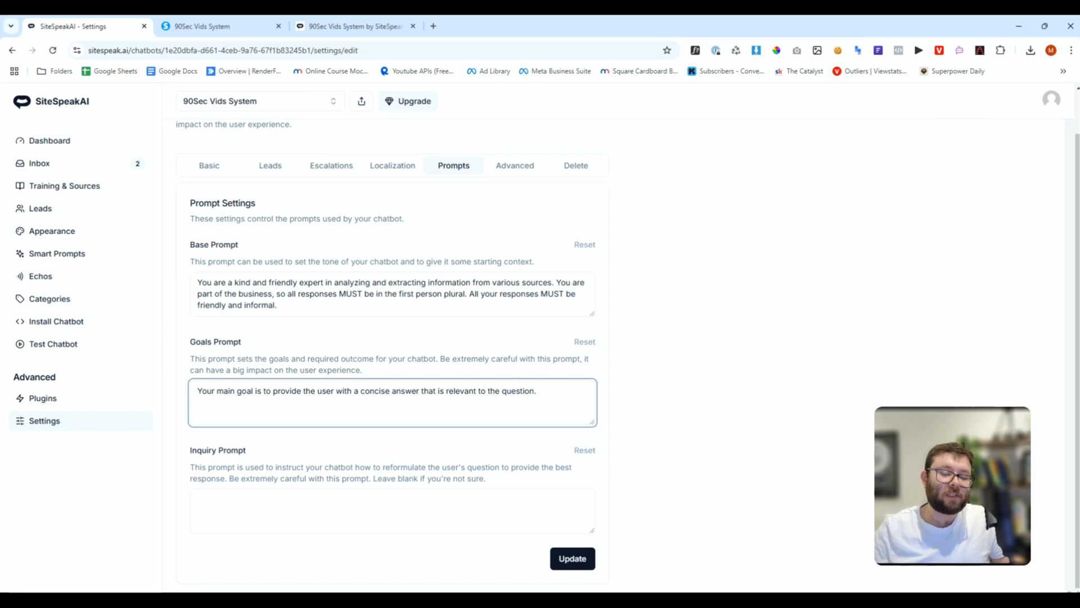
{"action": "left_click", "coordinate": [536, 401]}
{"action": "key", "text": "ctrl+a"}
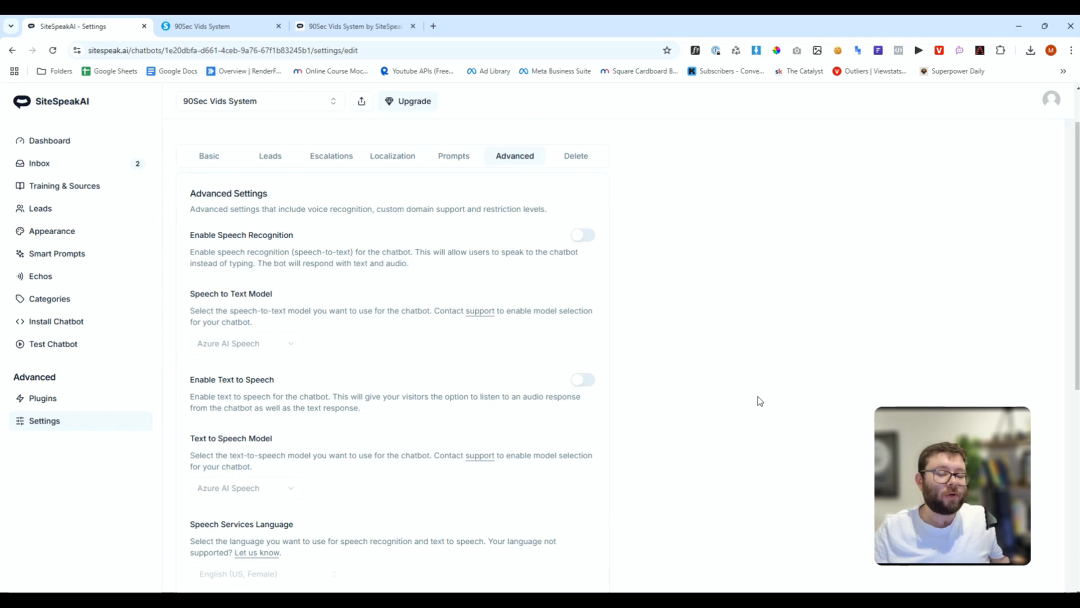
Review the advanced settings for speech, reranking, restriction level and custom domain, and view the chatbot deletion option
{"action": "scroll", "coordinate": [640, 465], "scroll_direction": "down", "scroll_amount": 2}
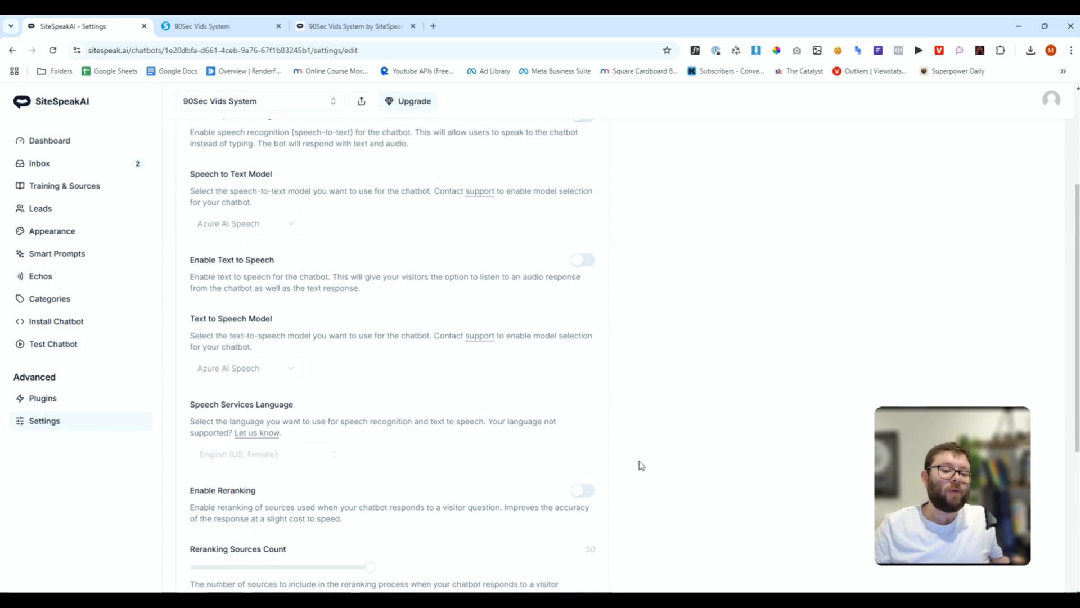
{"action": "scroll", "coordinate": [677, 377], "scroll_direction": "down", "scroll_amount": 3}
{"action": "scroll", "coordinate": [677, 378], "scroll_direction": "down", "scroll_amount": 1}
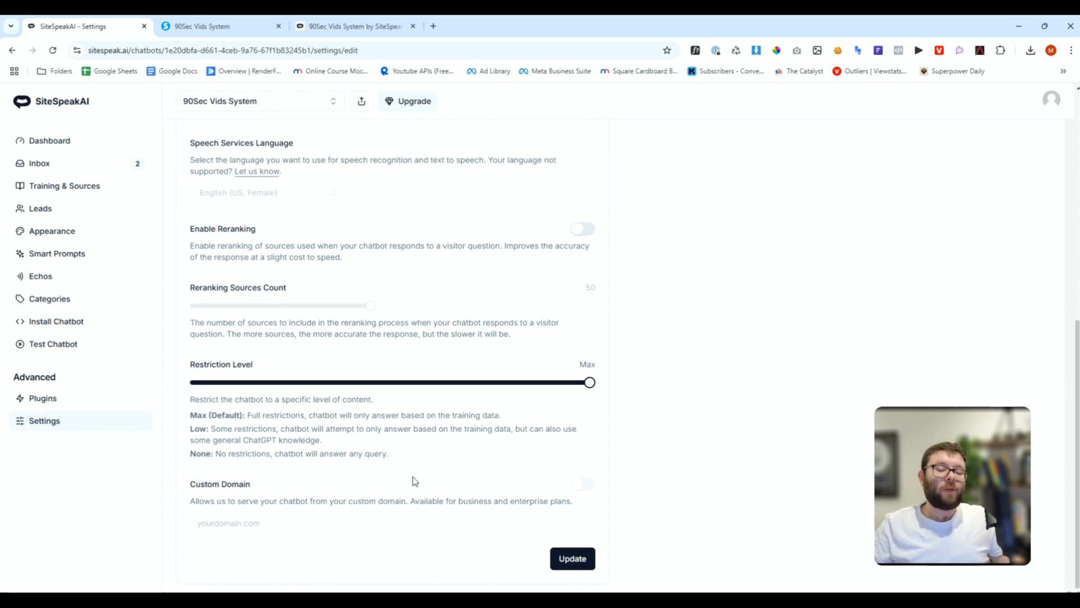
{"action": "scroll", "coordinate": [586, 446], "scroll_direction": "up", "scroll_amount": 8}
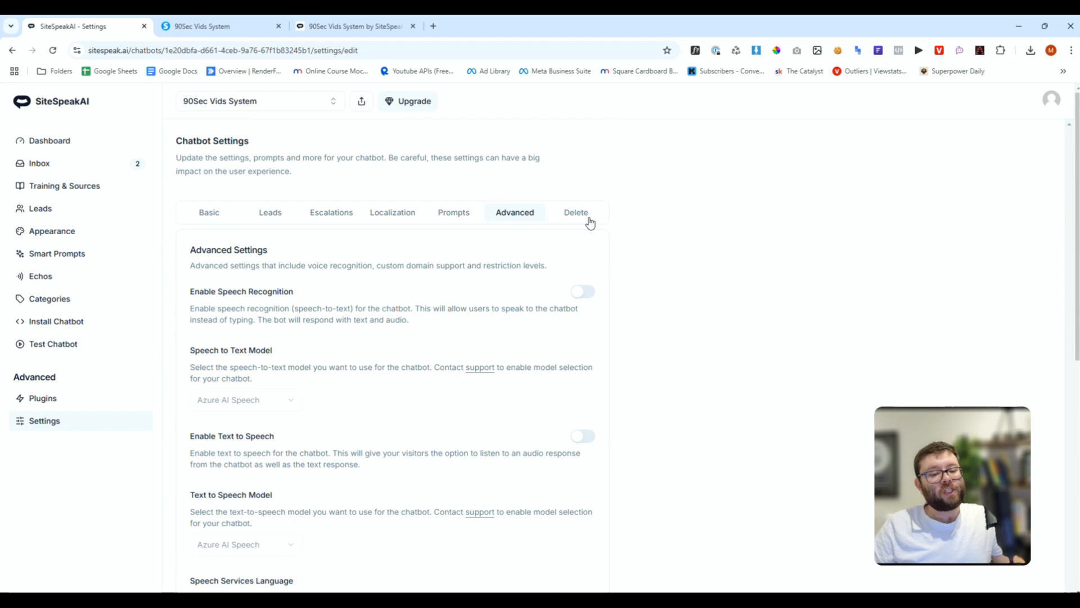
{"action": "left_click", "coordinate": [589, 218]}
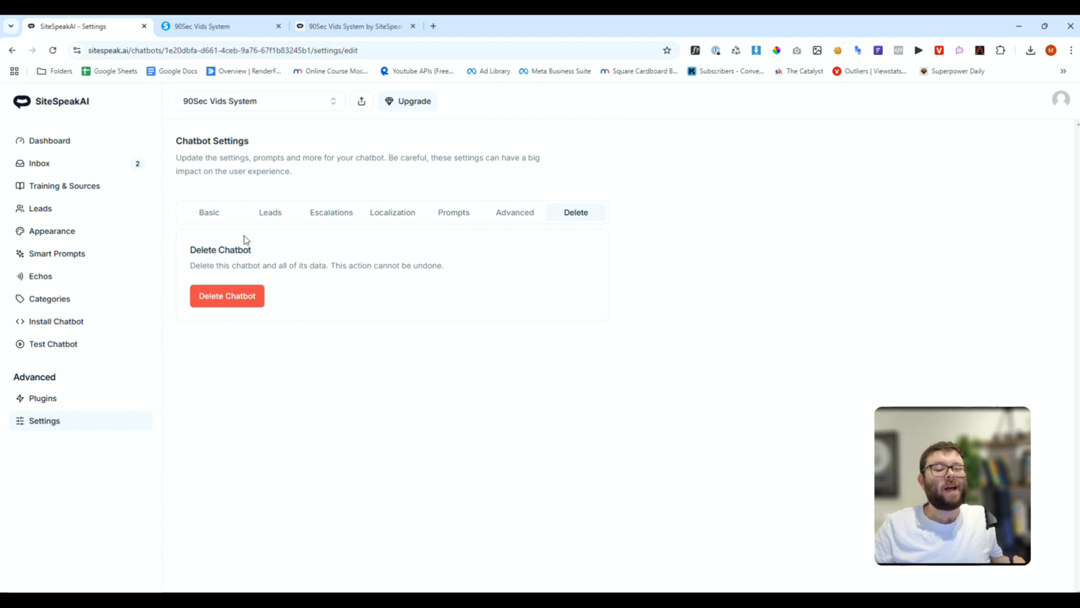